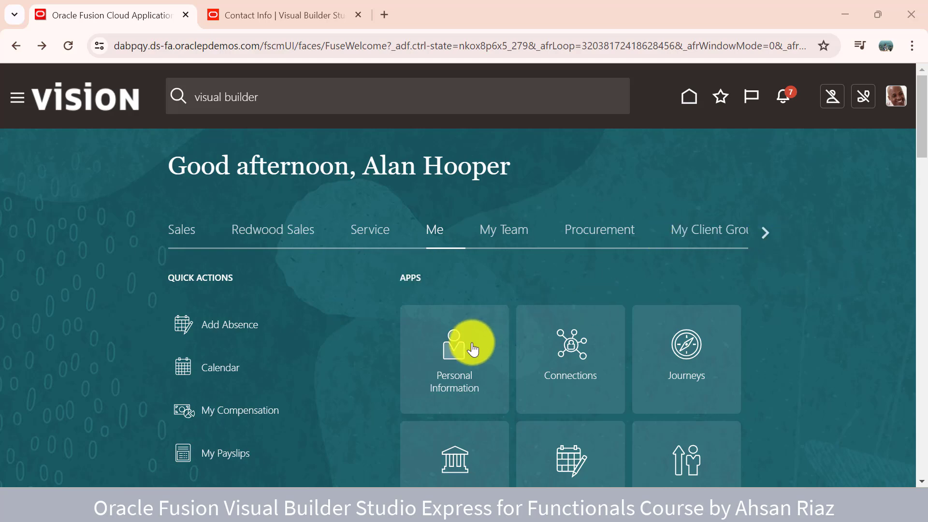
Open Personal Information from the Me tab and go into its Contact Info card
left_click(459, 360)
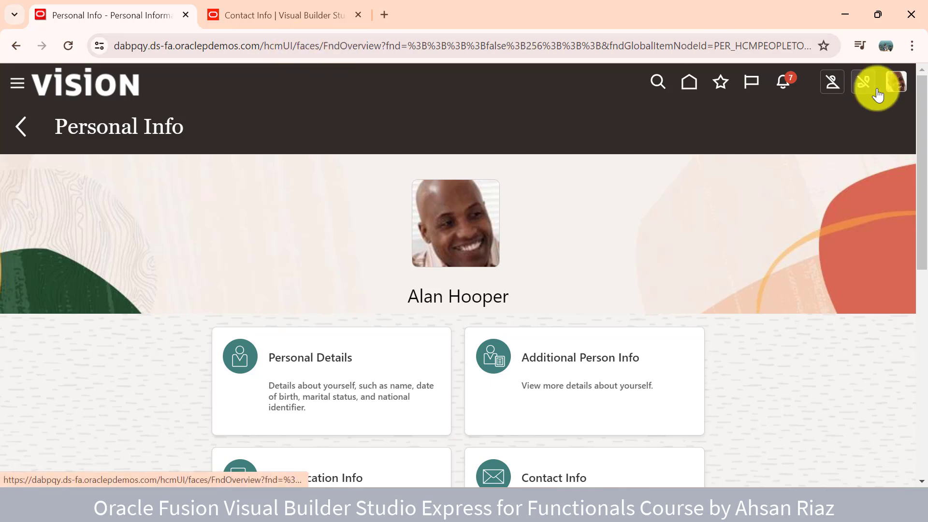
left_click(897, 84)
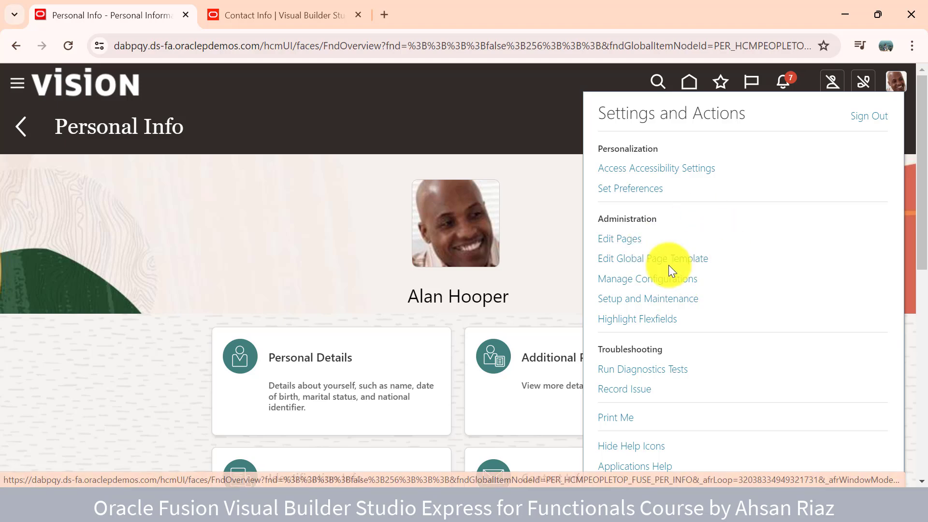
left_click(143, 258)
scroll(202, 266, "down", 2)
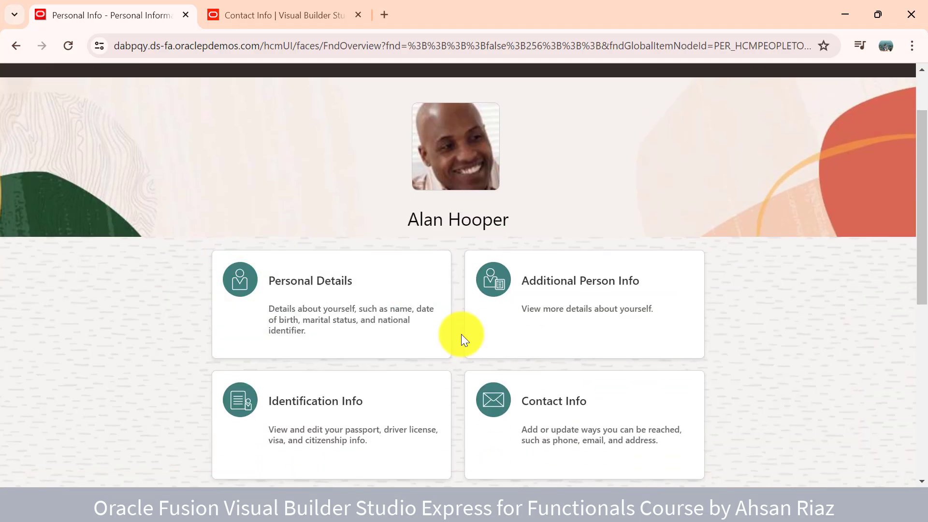
left_click(554, 435)
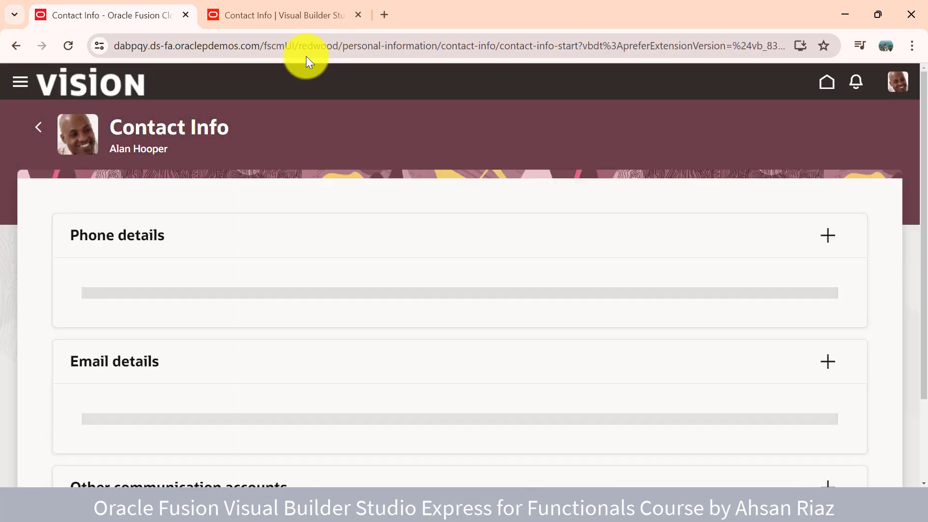
Open the Contact Info page in Visual Builder Studio's Express editor via Edit Page in Visual Builder Studio
left_click(900, 83)
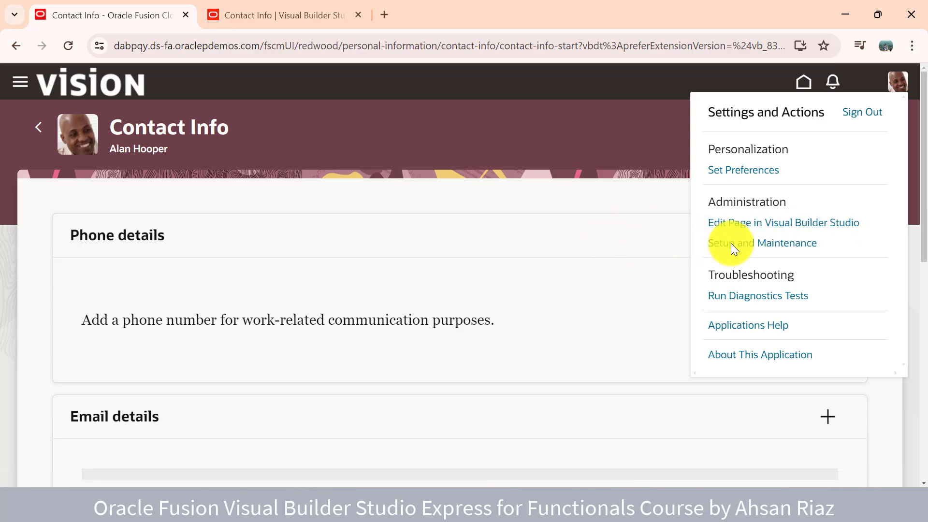
left_click(731, 226)
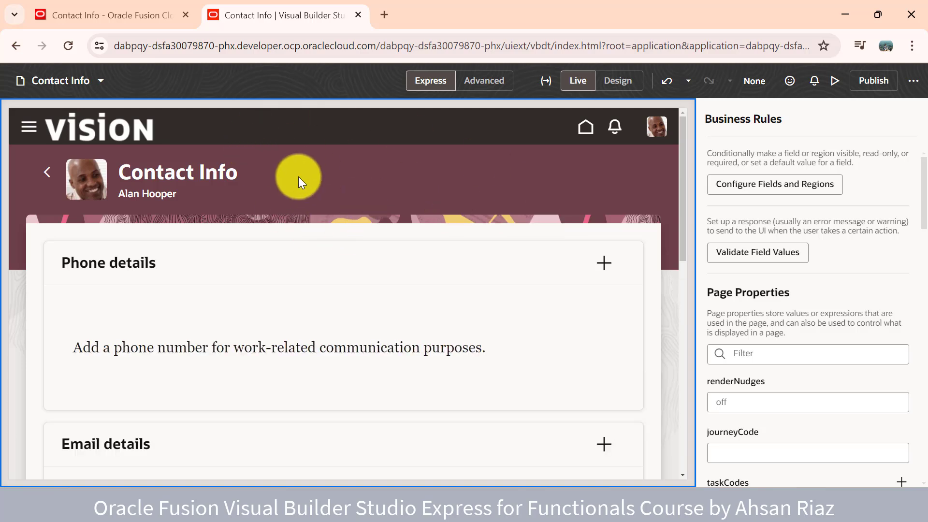
Duplicate the live Contact Info tab, copy its URL, and close the 403 duplicate
left_click(146, 10)
right_click(146, 8)
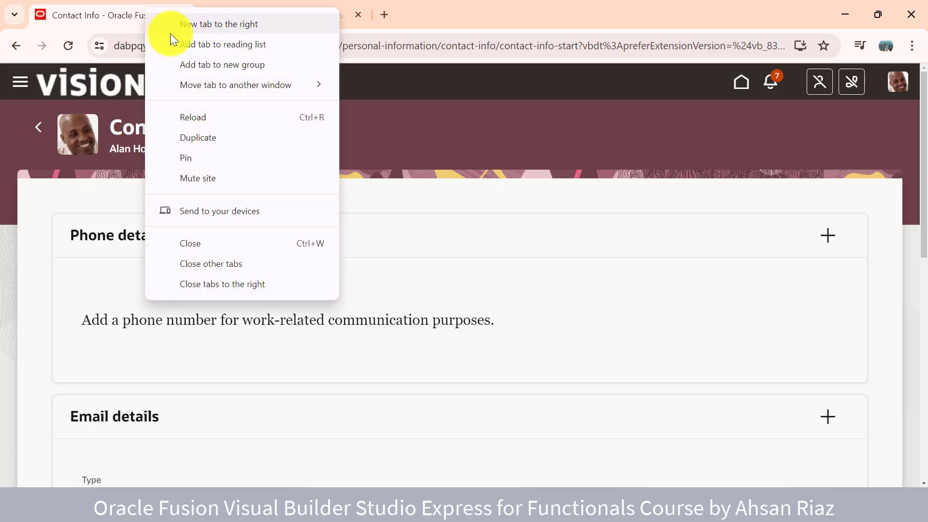
left_click(220, 138)
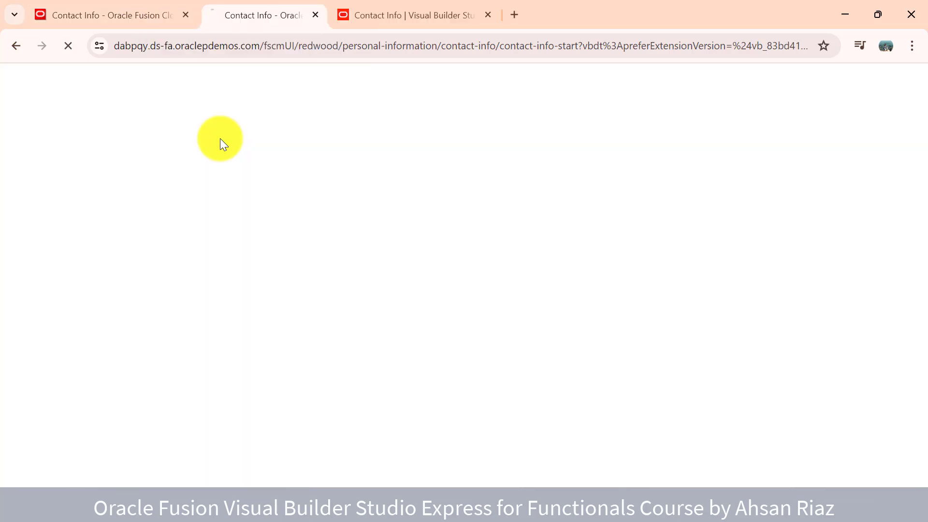
left_click(273, 46)
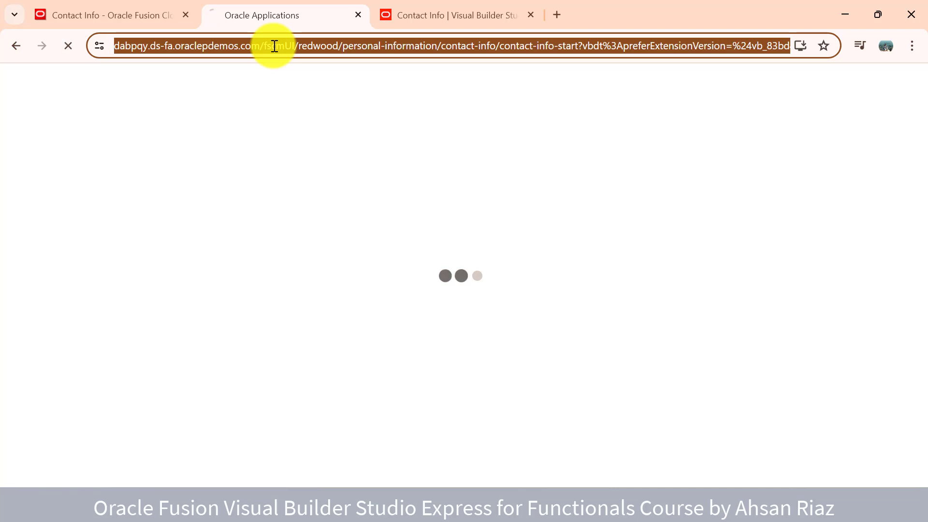
left_click(358, 15)
left_click(912, 46)
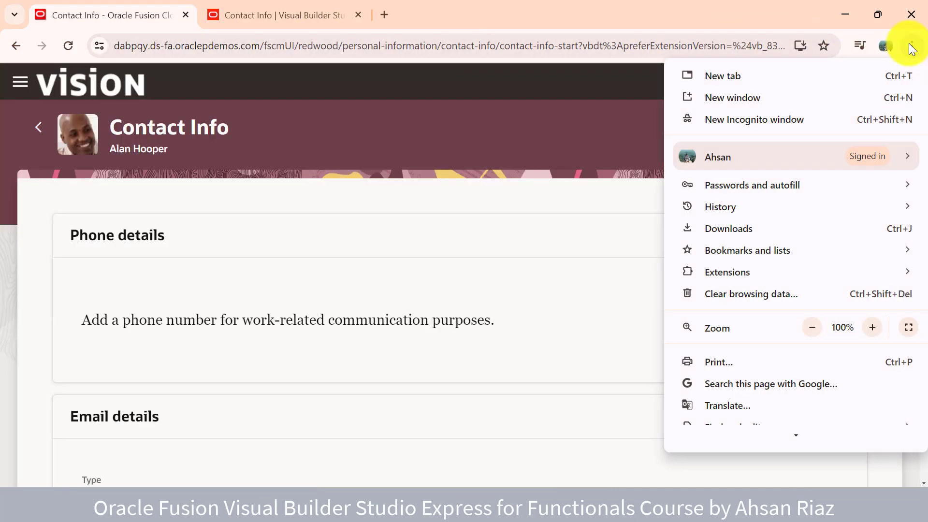
Open a new Incognito window and load the pasted Fusion URL
left_click(805, 119)
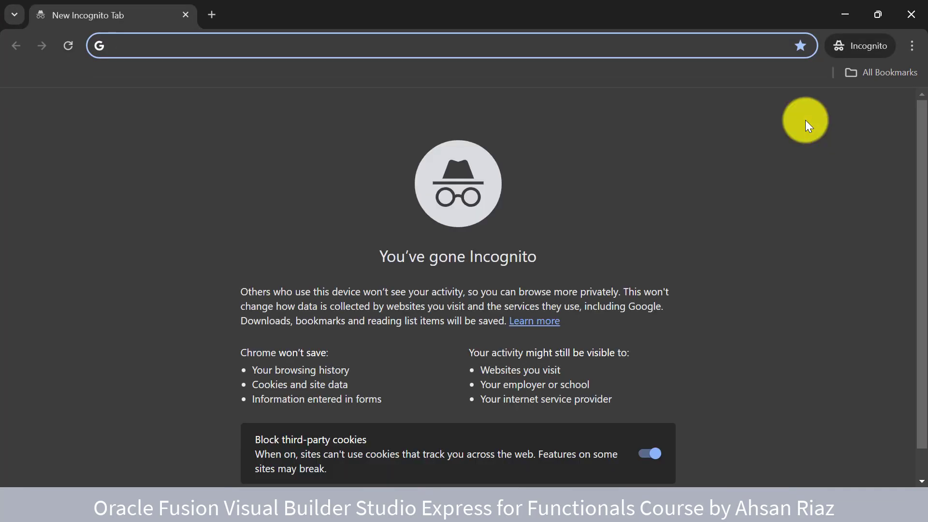
key("ctrl+v")
key("Return")
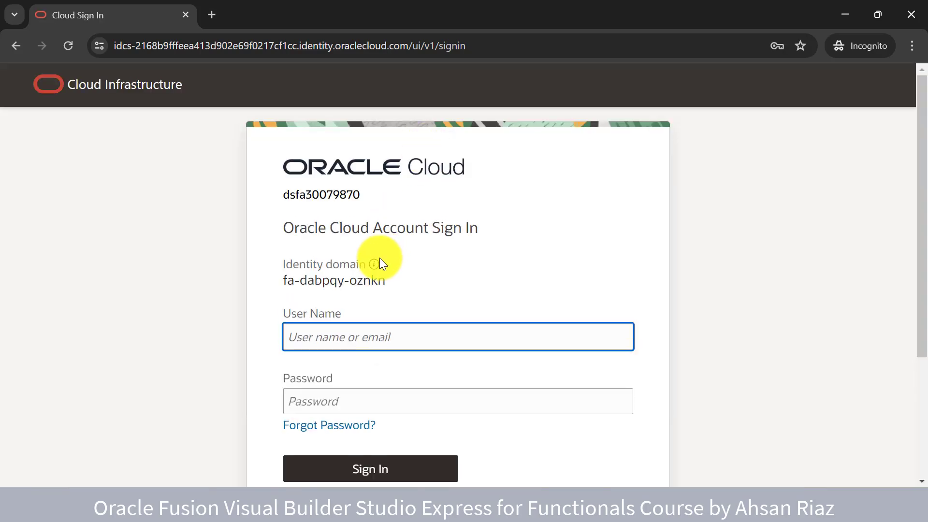
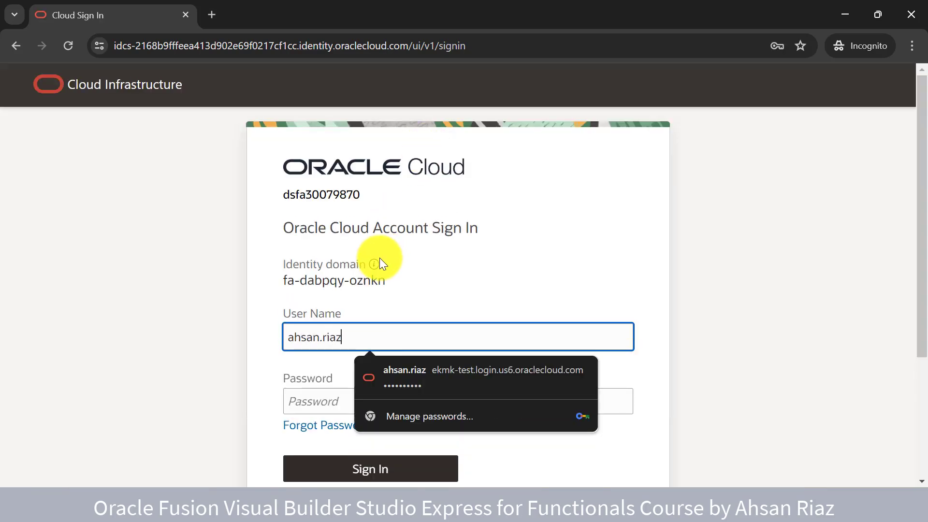
Sign in with the other user's user name and password
key("Tab")
type("*********")
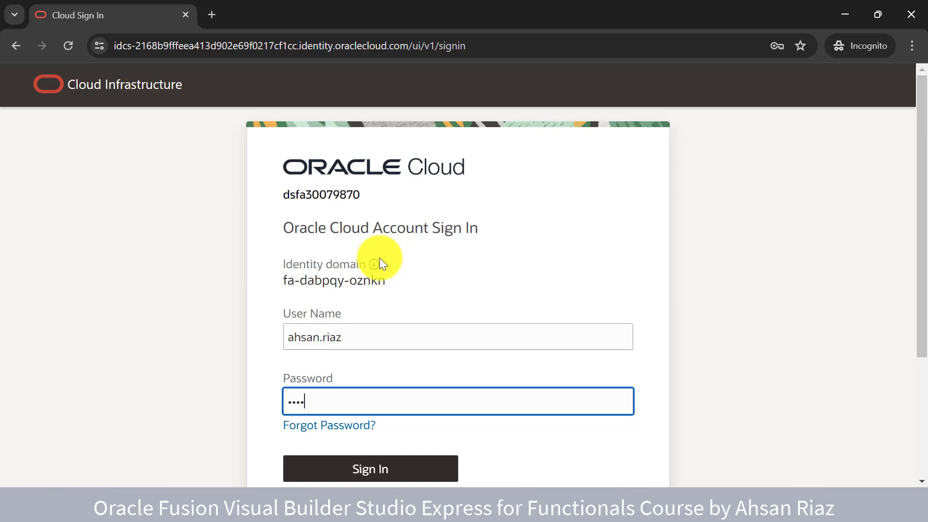
type("*")
key("Return")
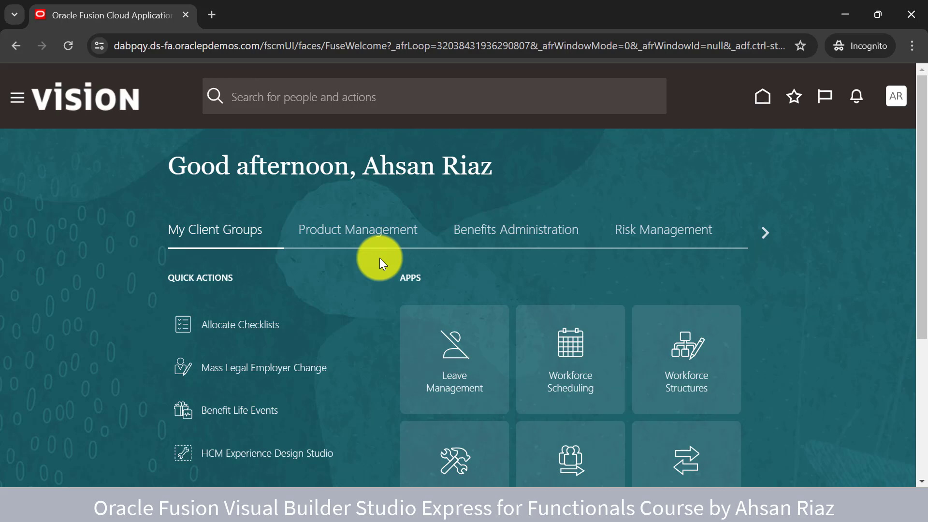
Open Document Records from Quick Actions and choose Edit Page in Visual Builder Studio
scroll(379, 257, "down", 2)
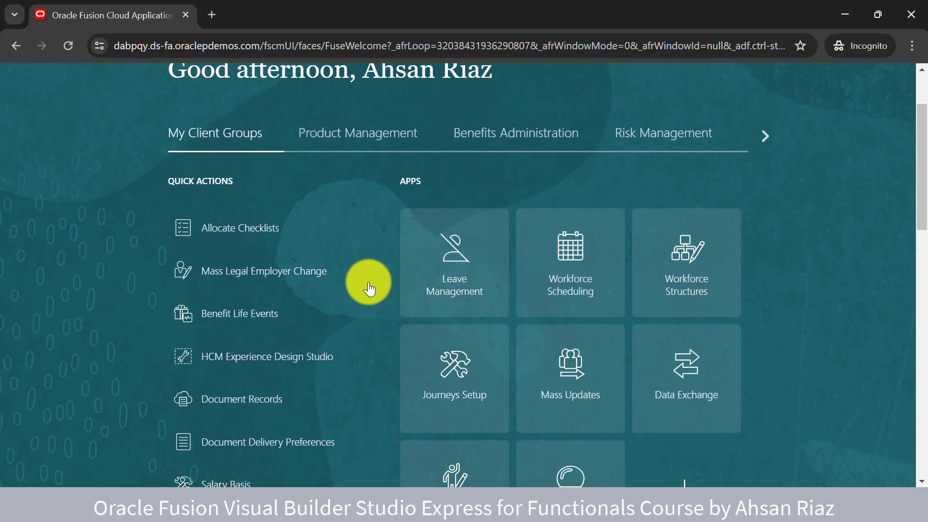
scroll(370, 289, "down", 1)
left_click(256, 366)
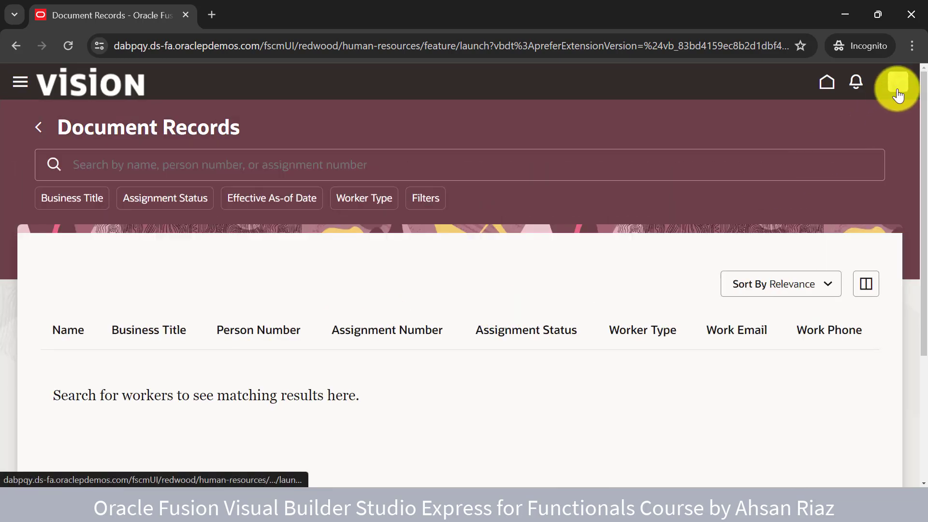
left_click(896, 86)
left_click(817, 223)
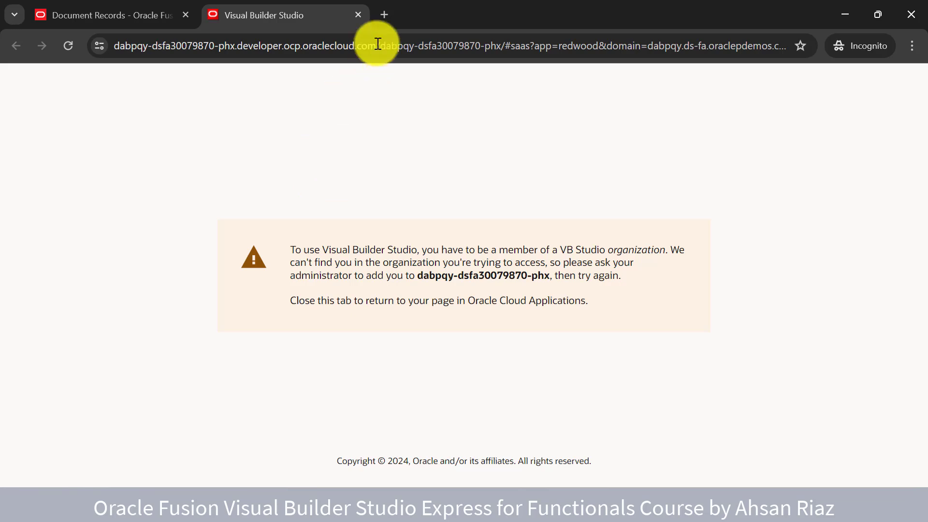
Close the Visual Builder Studio error tab and sign out of Fusion
left_click(358, 16)
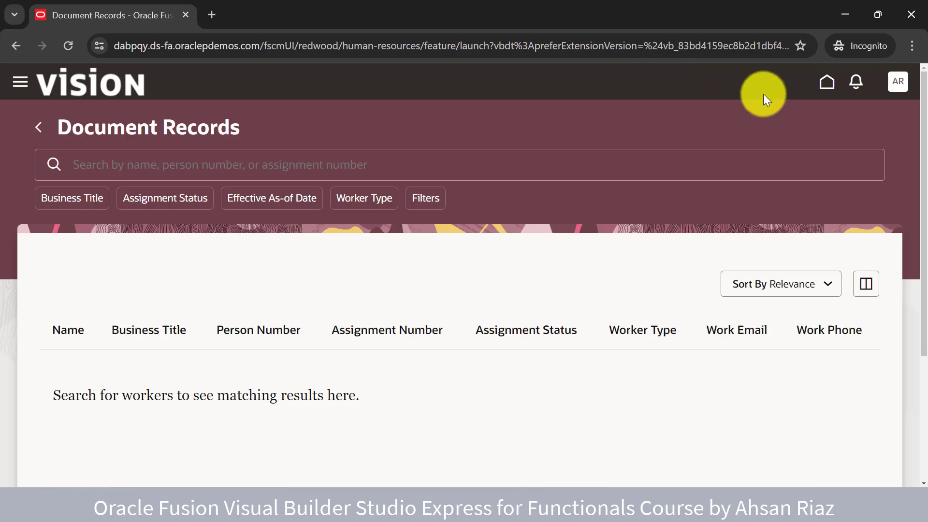
left_click(894, 84)
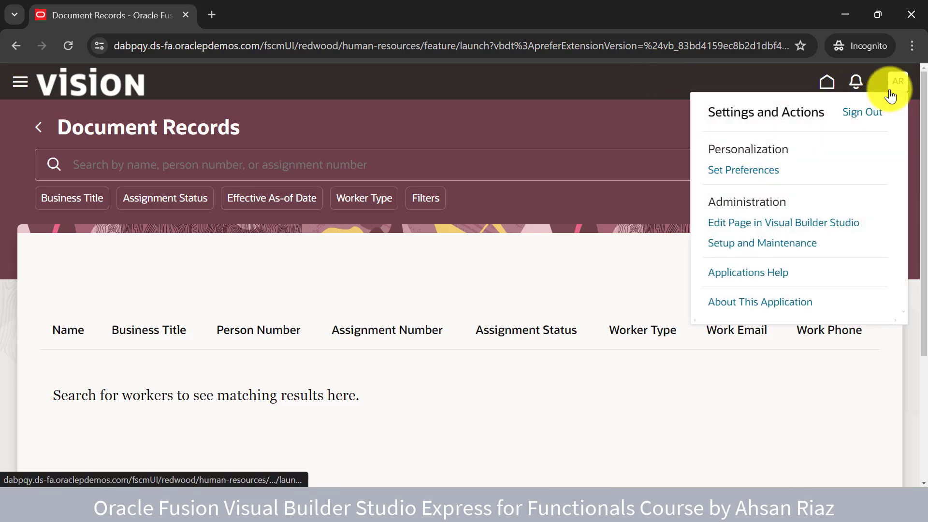
left_click(869, 115)
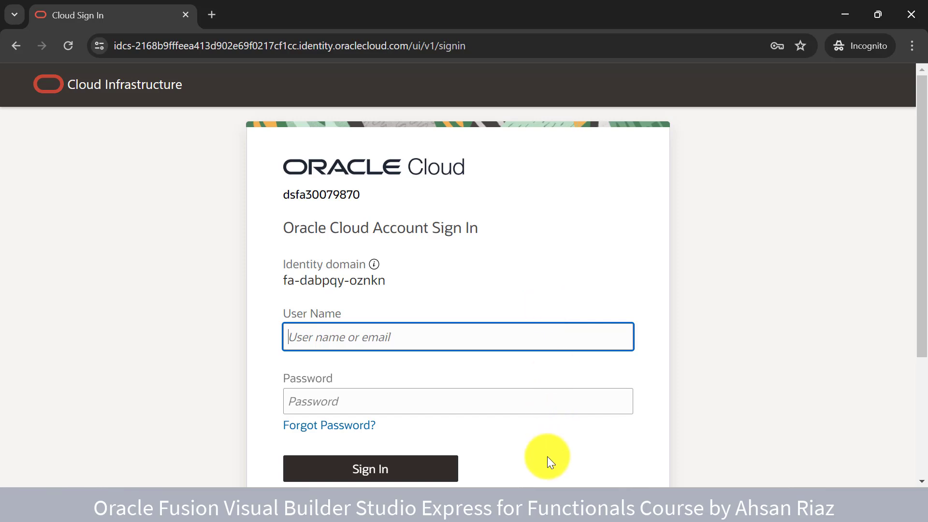
Sign in as another user, using the user name copied from Notepad and the account password
left_click(541, 508)
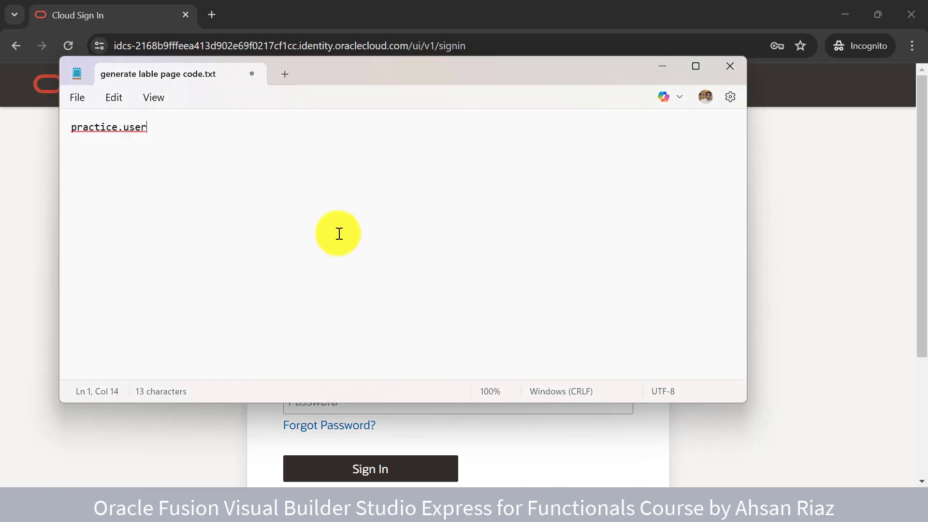
key("ctrl+a")
key("ctrl+c")
key("alt+Tab")
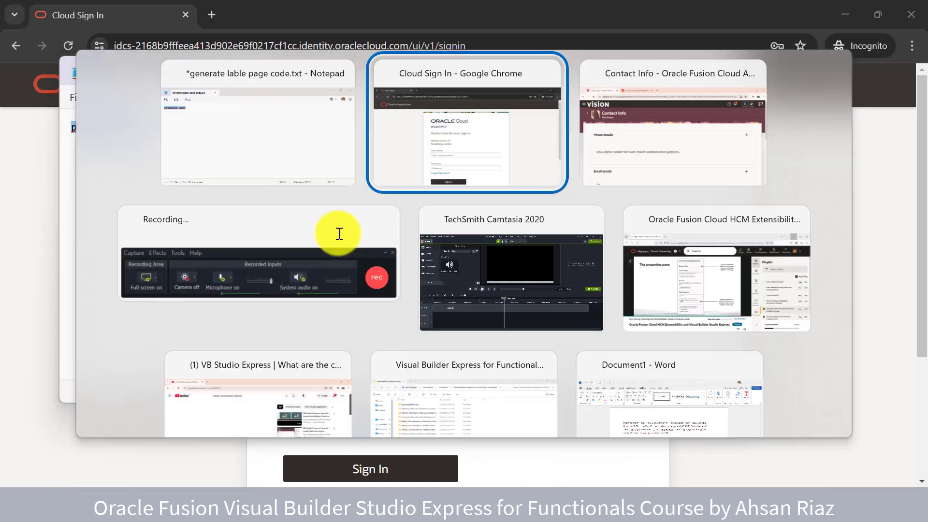
key("ctrl+v")
key("Tab")
type("******")
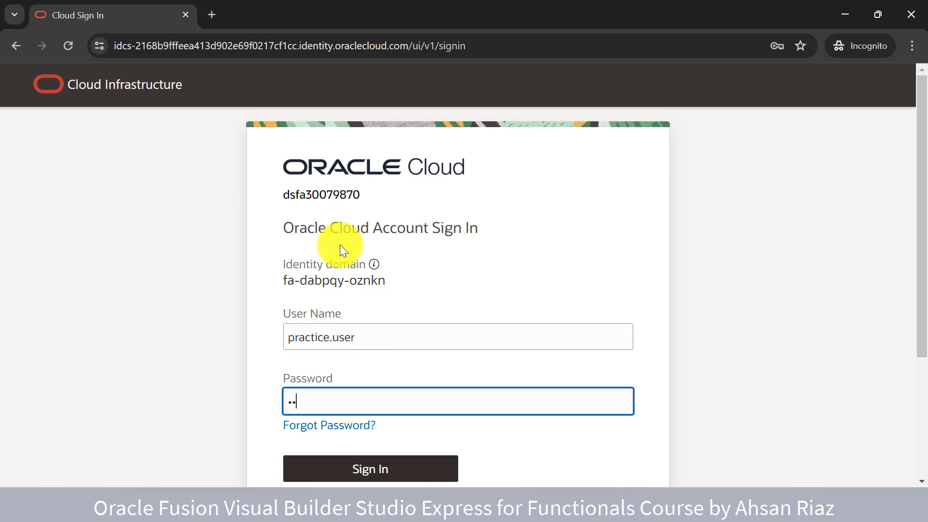
type("******")
key("Return")
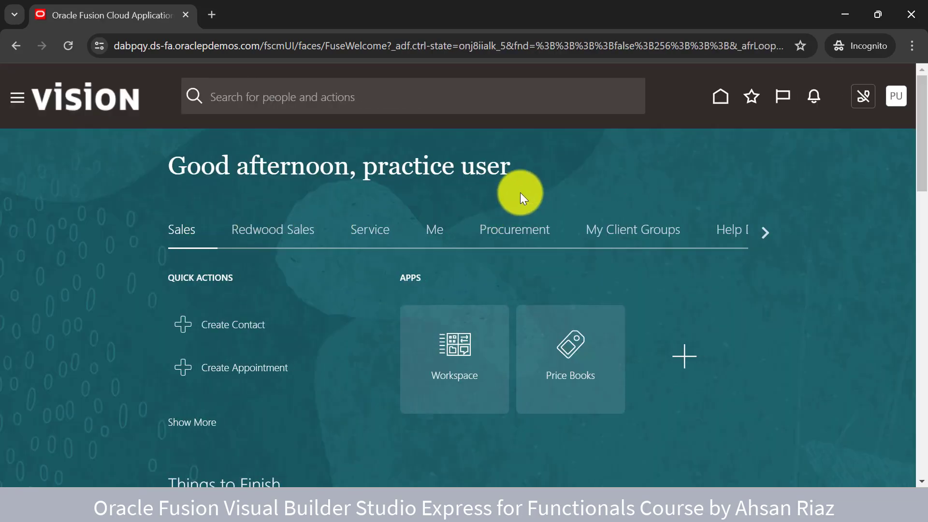
Open the Me section and scroll through its apps and quick actions
left_click(434, 230)
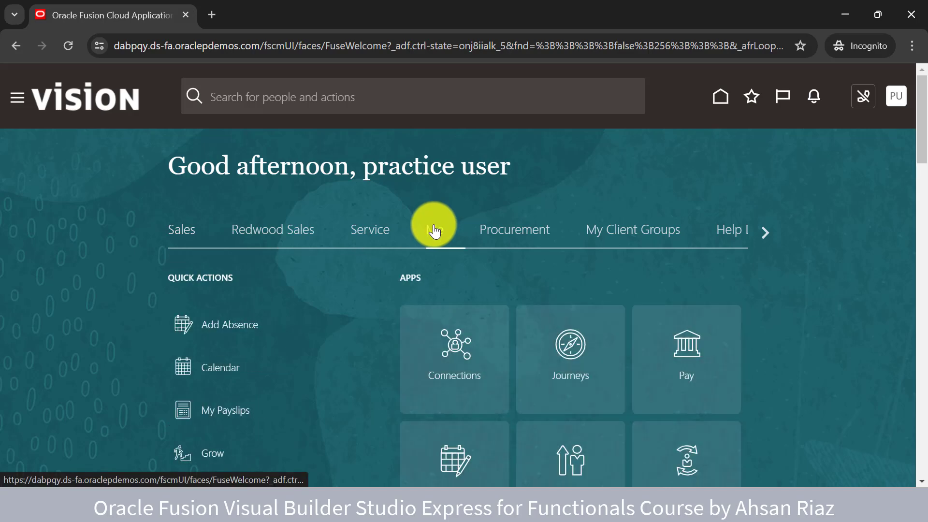
scroll(109, 246, "down", 2)
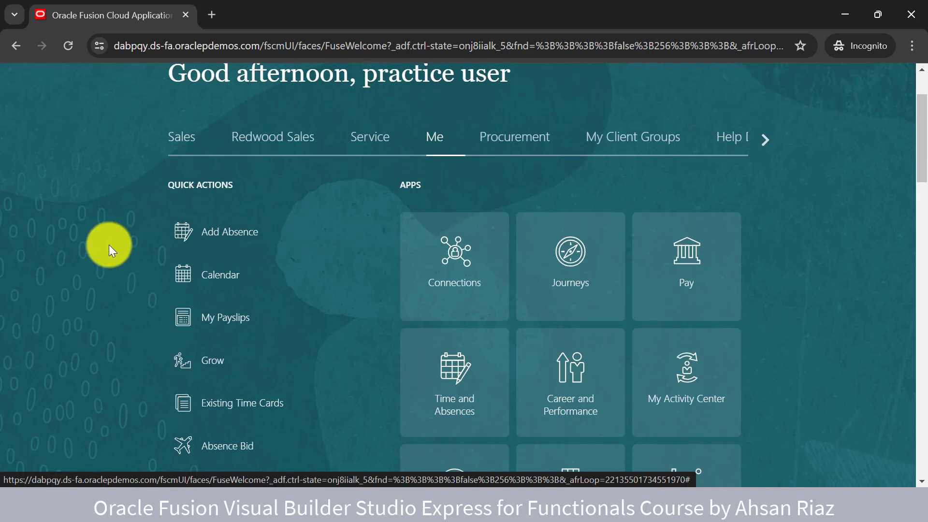
scroll(109, 245, "down", 1)
scroll(109, 244, "down", 1)
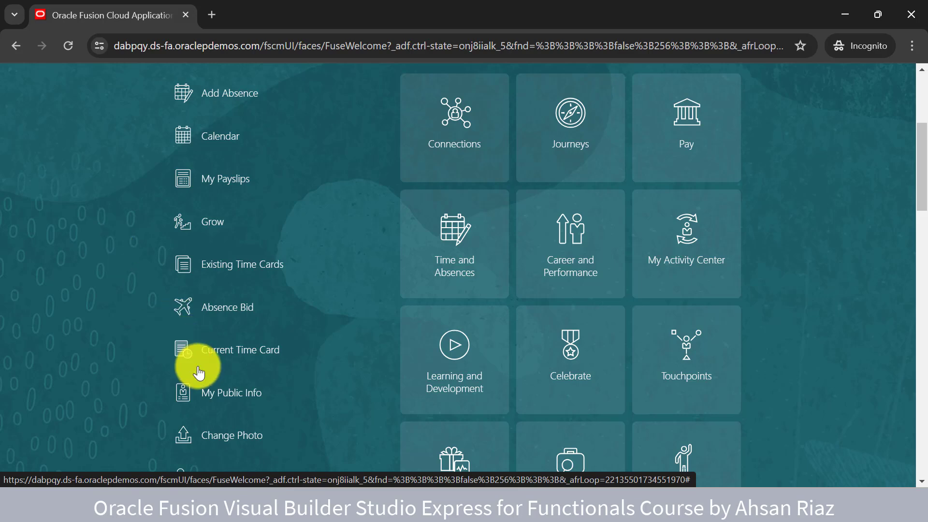
scroll(152, 365, "down", 2)
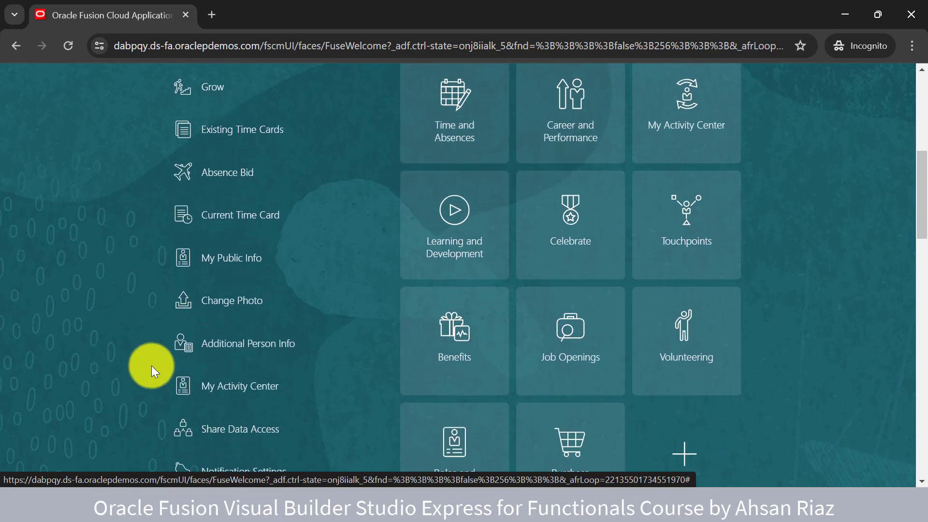
scroll(151, 366, "down", 2)
scroll(152, 365, "up", 4)
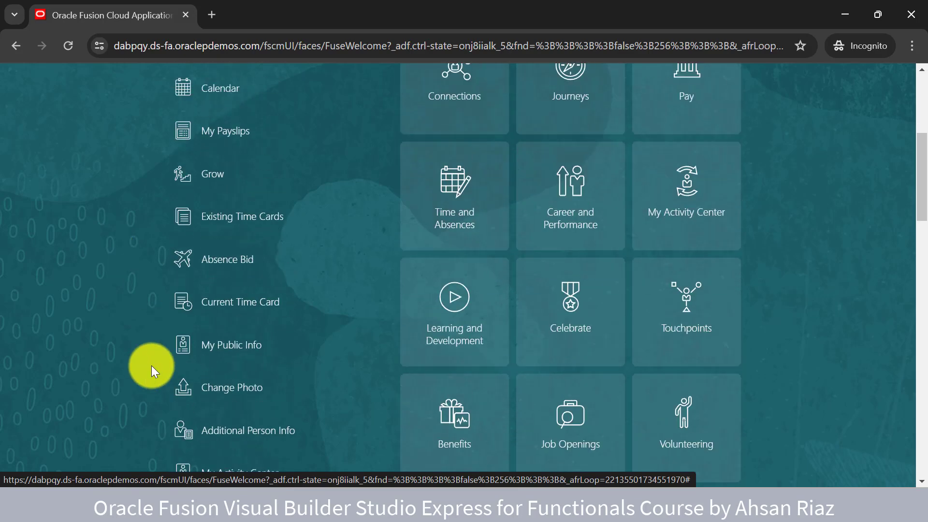
scroll(151, 365, "up", 2)
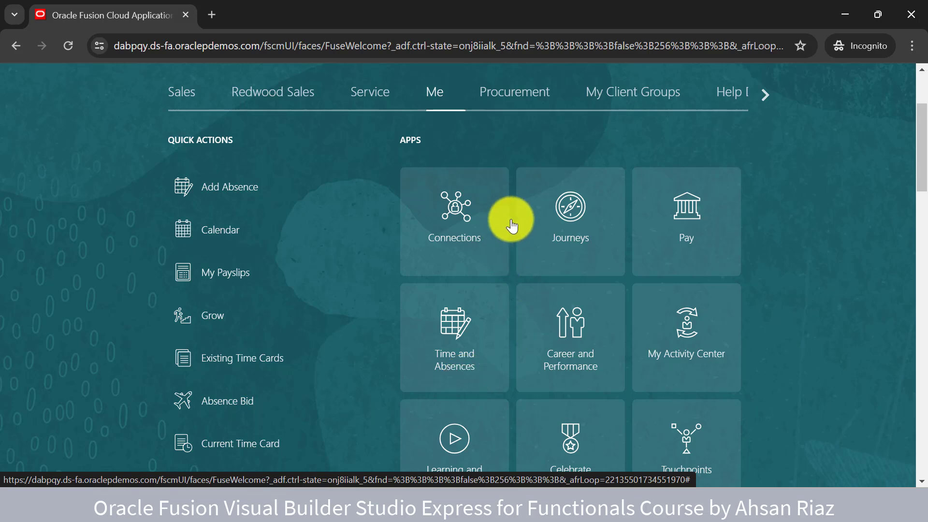
scroll(555, 244, "down", 1)
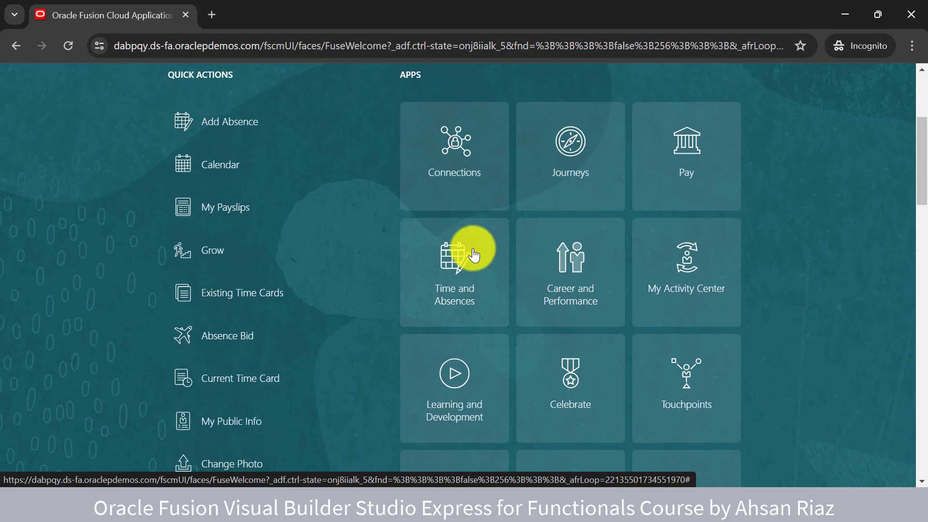
scroll(276, 325, "down", 5)
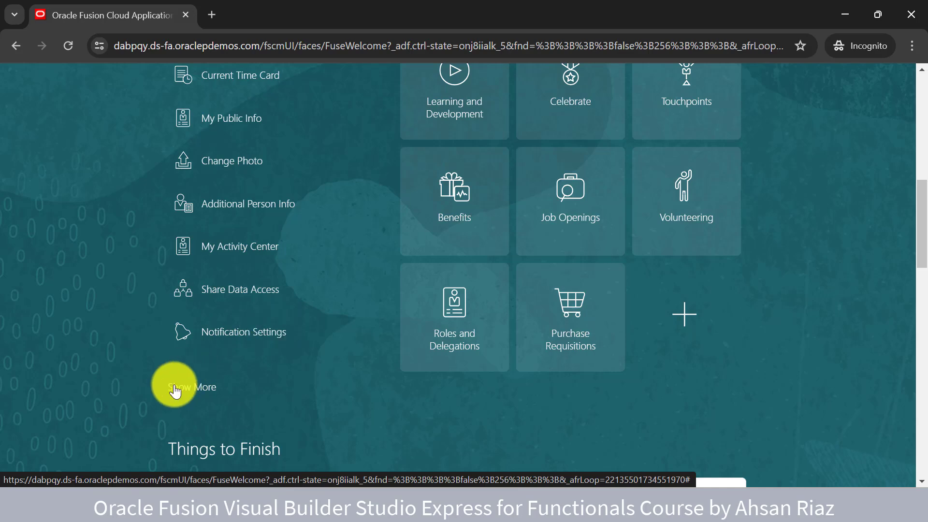
Expand Quick Actions with Show More and scroll the full list of Time, Employment and Pay items
left_click(175, 389)
scroll(110, 361, "down", 5)
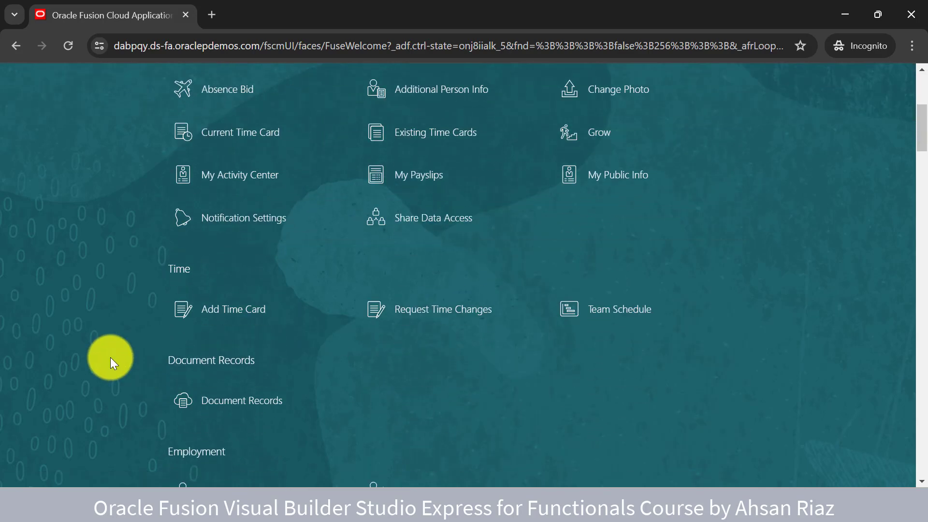
scroll(108, 353, "down", 2)
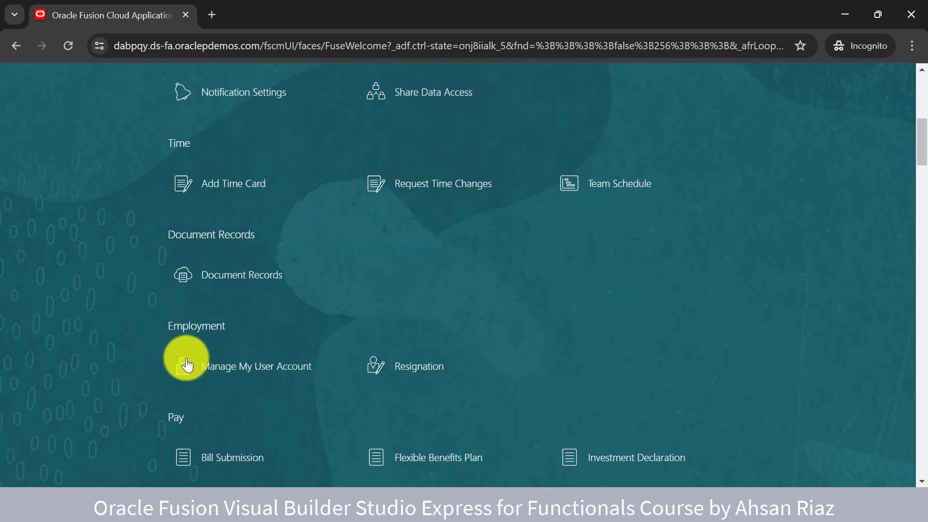
scroll(188, 366, "down", 5)
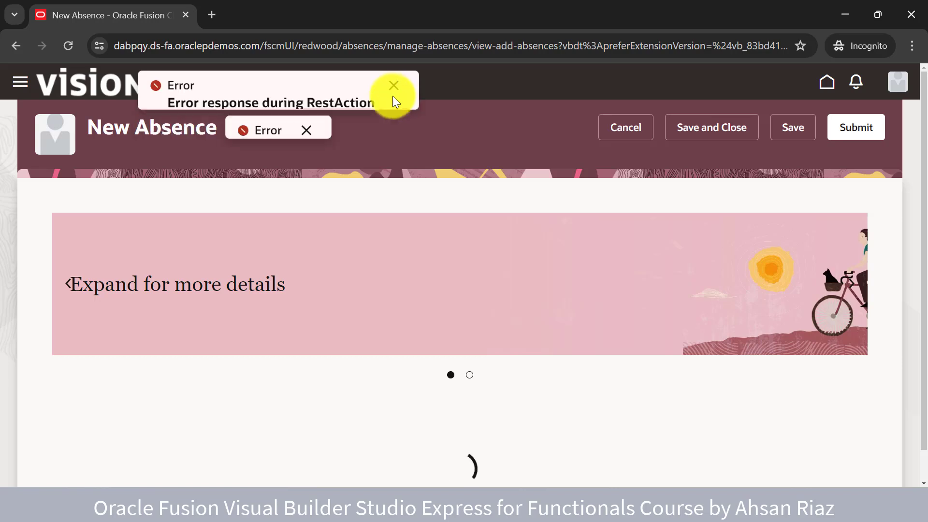
Dismiss both error toasts and open the New Absence page in Visual Builder Studio
left_click(393, 93)
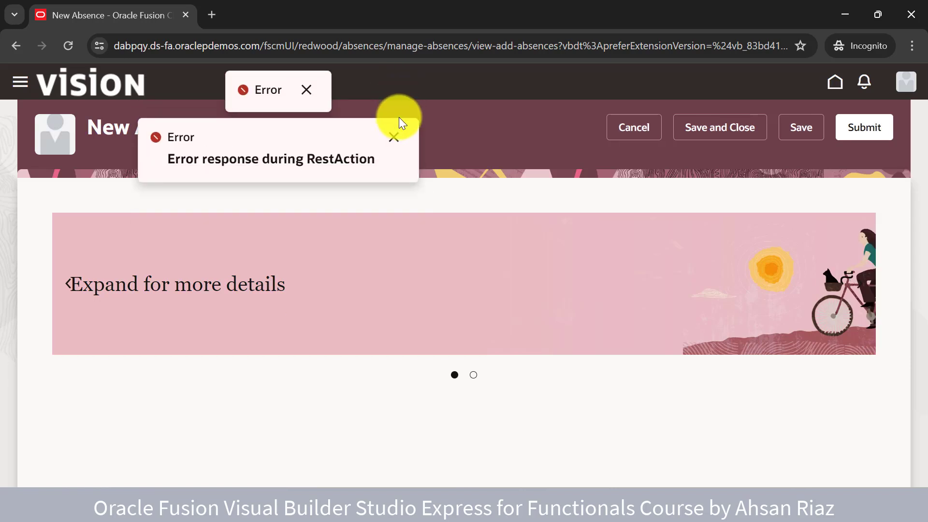
left_click(394, 137)
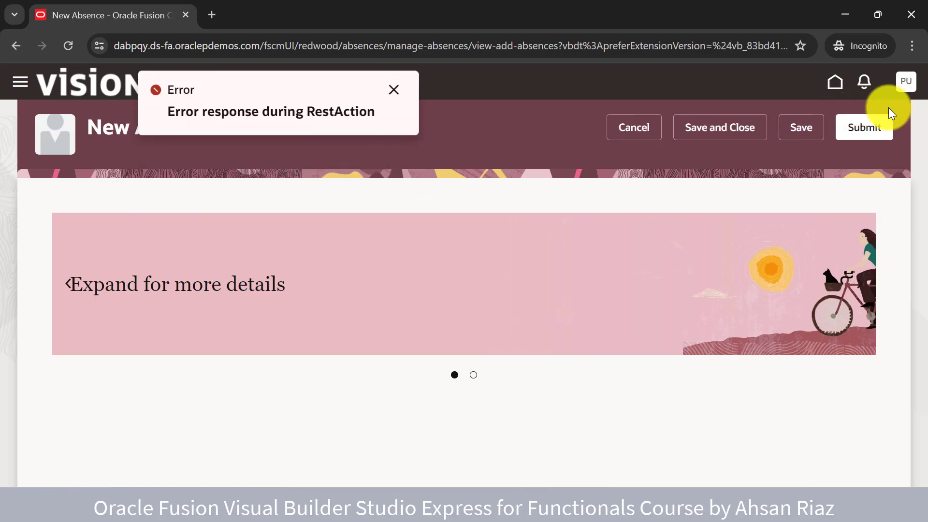
left_click(907, 86)
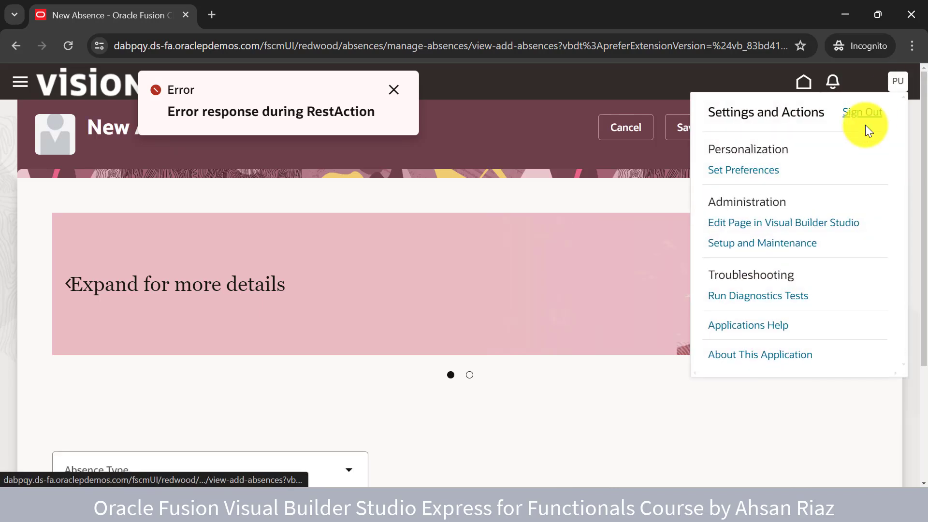
left_click(810, 230)
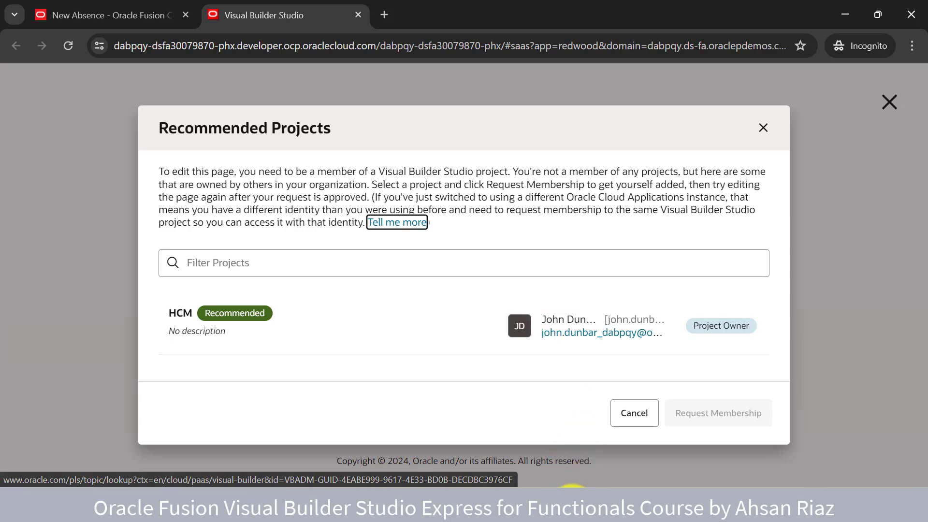
Switch to the other Chrome window showing the Fusion home page
mouse_move(565, 507)
left_click(416, 423)
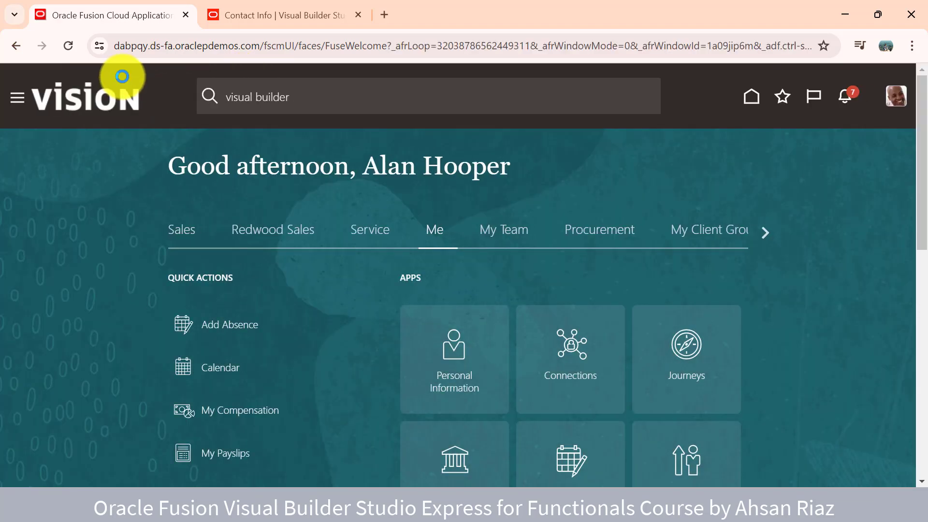
Launch Visual Builder from the navigator's Configuration group in a new tab
left_click(27, 104)
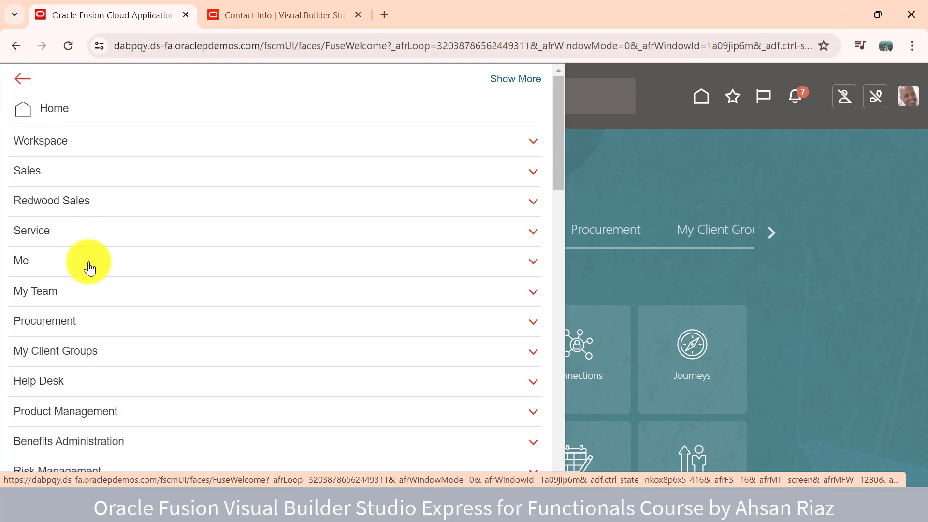
scroll(90, 268, "down", 2)
scroll(89, 268, "down", 9)
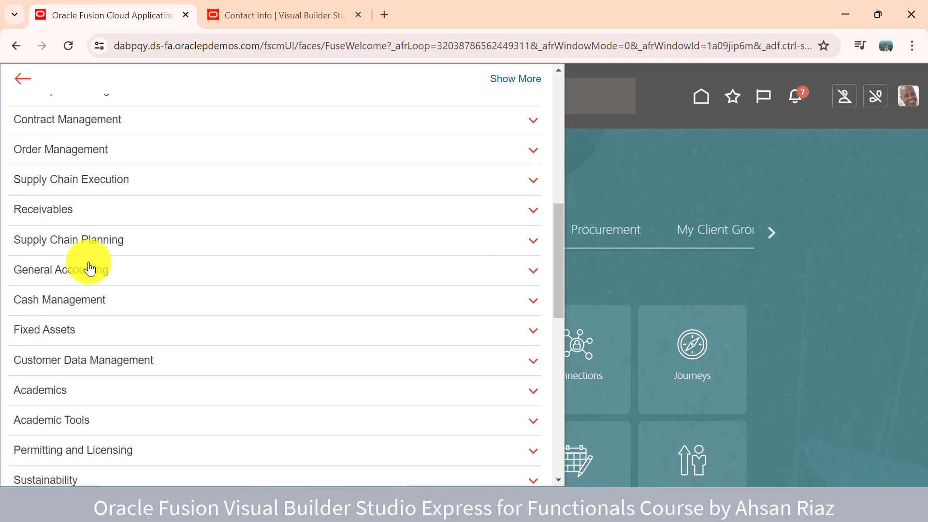
scroll(89, 268, "down", 10)
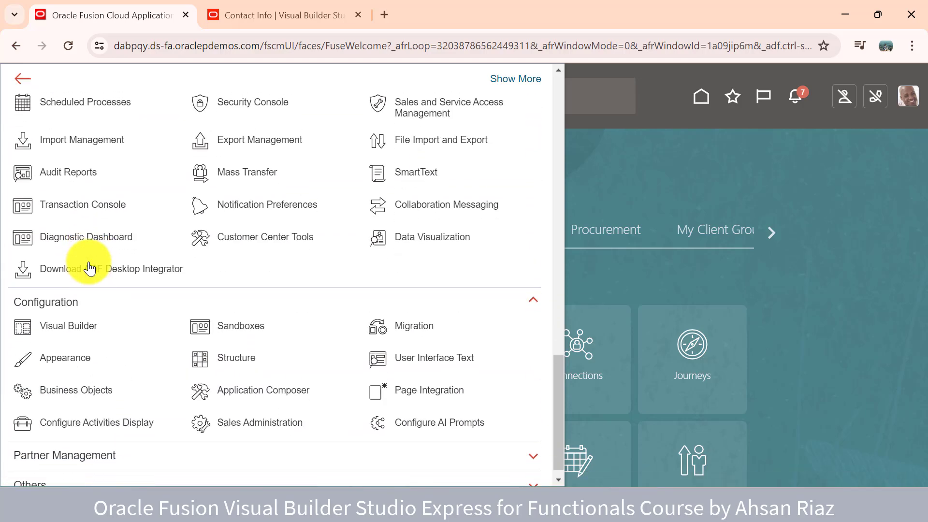
left_click(74, 325)
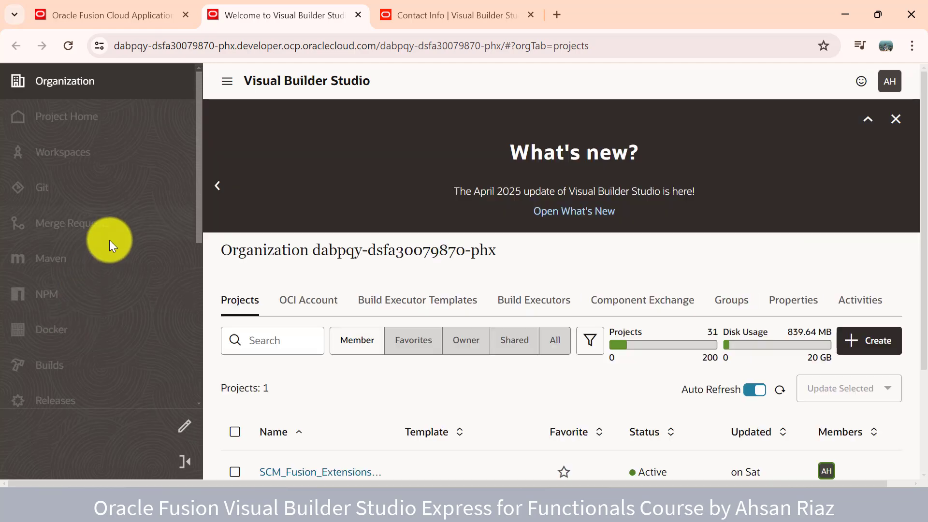
Open the SCM_Fusion_Extensions_101 project from Organization Projects and review its Team members
scroll(445, 387, "down", 2)
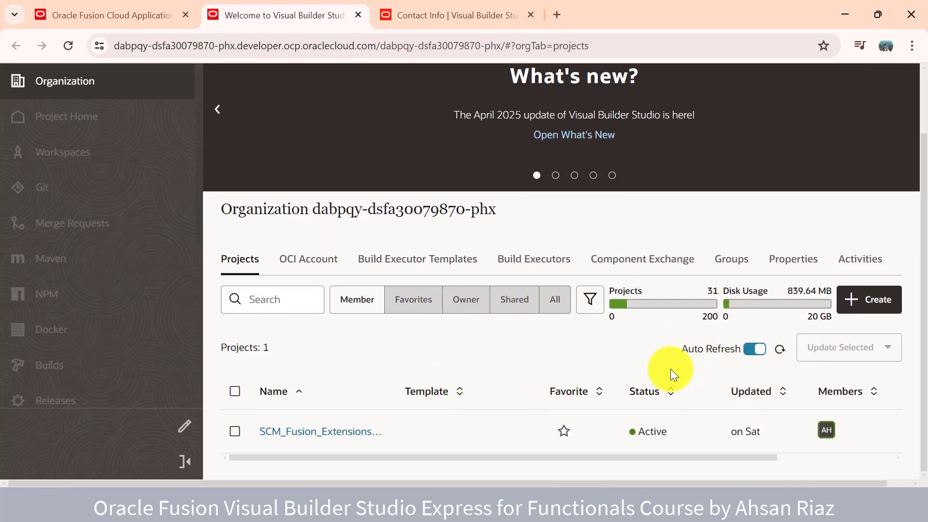
left_click(346, 434)
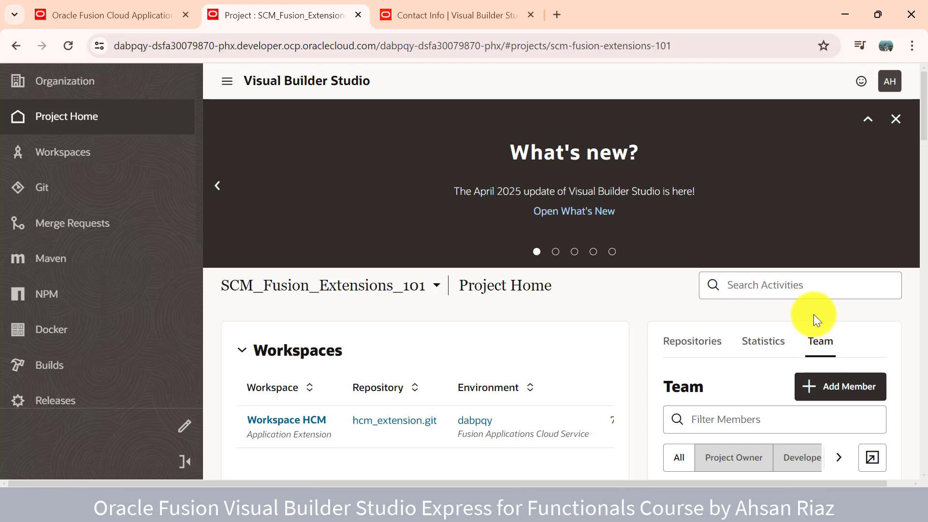
scroll(813, 314, "down", 1)
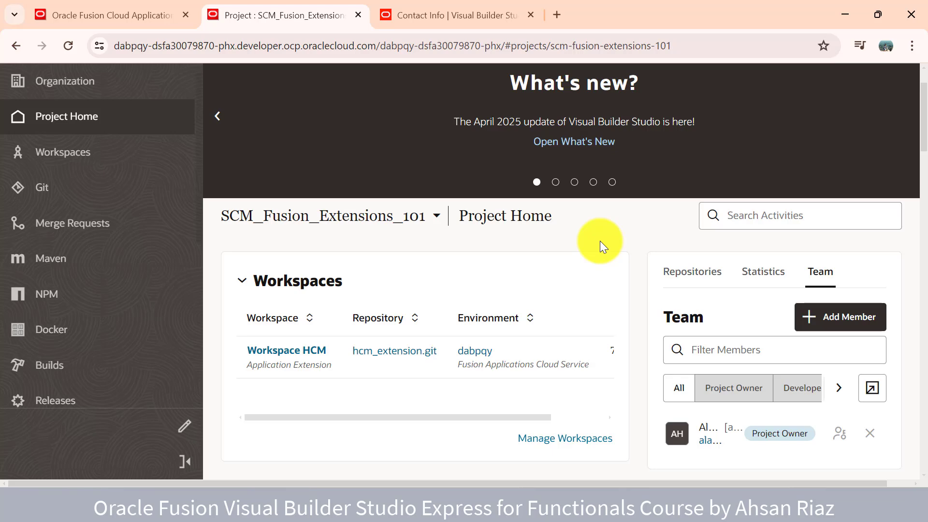
Close the project tab, navigator and Settings menu, then close the Contact Info editor tab
left_click(357, 17)
left_click(608, 172)
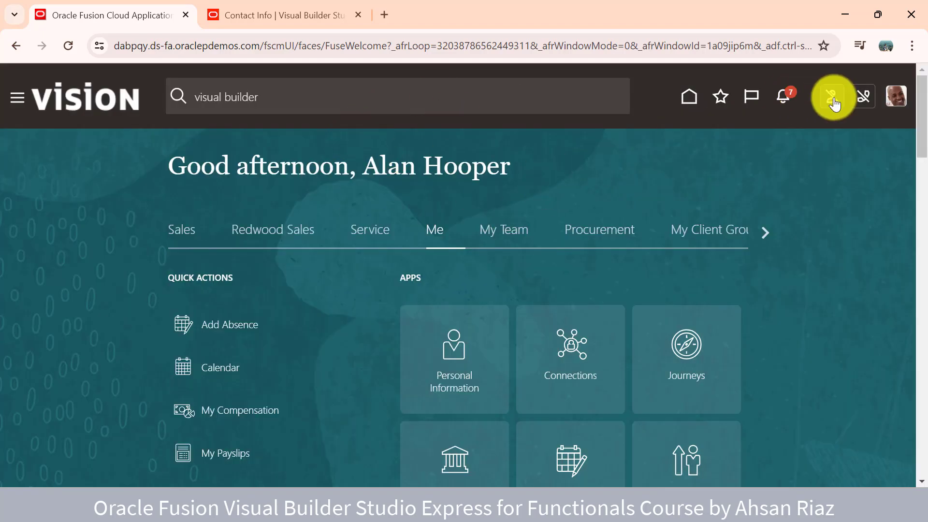
left_click(896, 105)
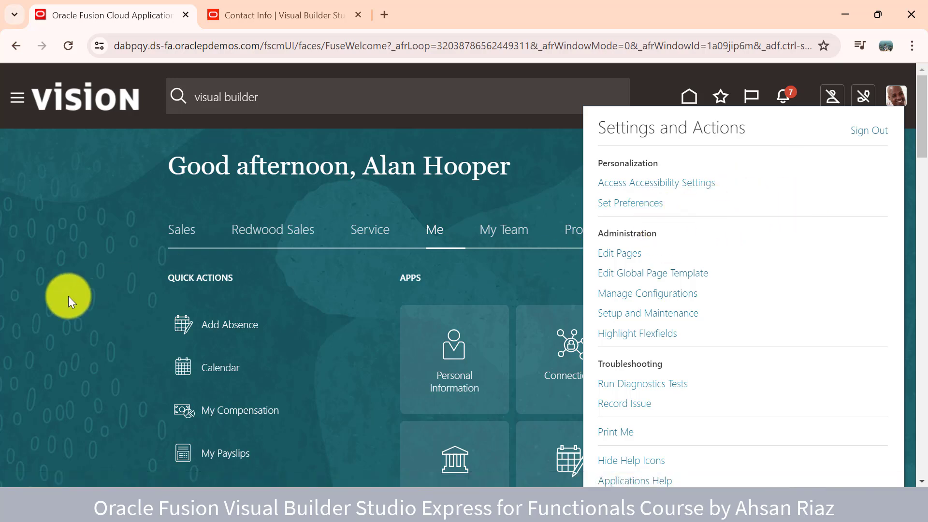
left_click(68, 296)
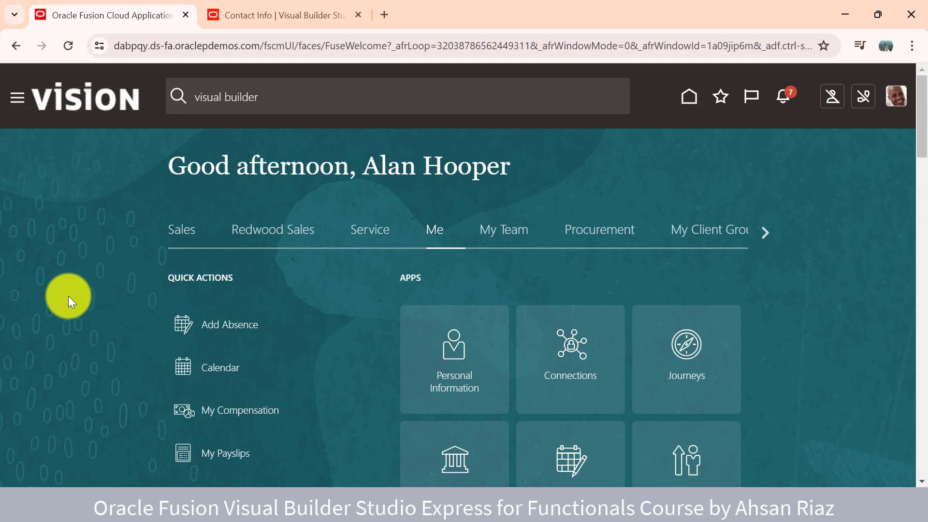
left_click(265, 21)
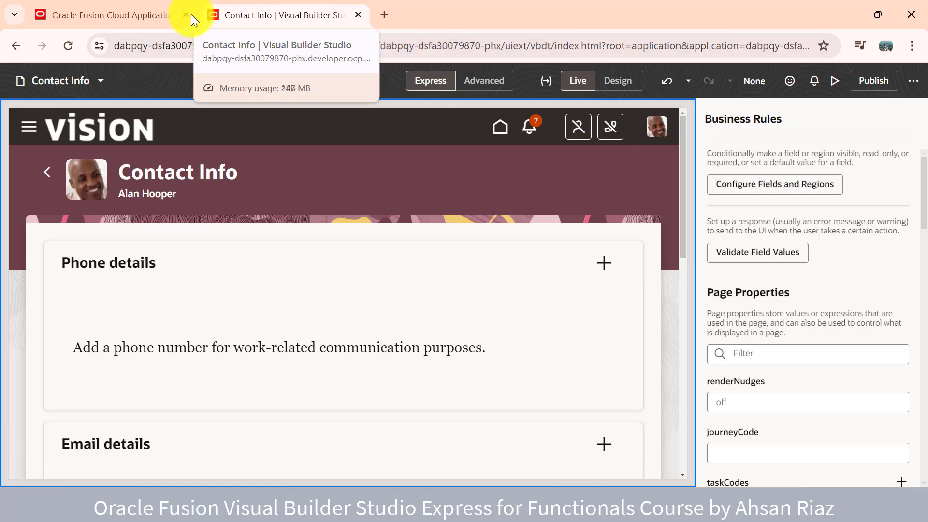
left_click(162, 7)
left_click(359, 15)
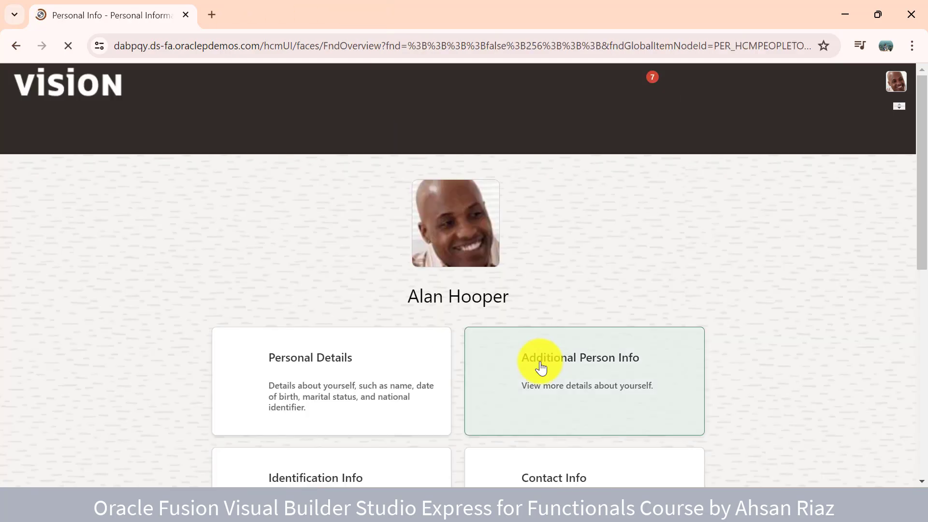
Open Contact Info and choose Edit Page in Visual Builder Studio from the avatar menu
scroll(545, 411, "down", 2)
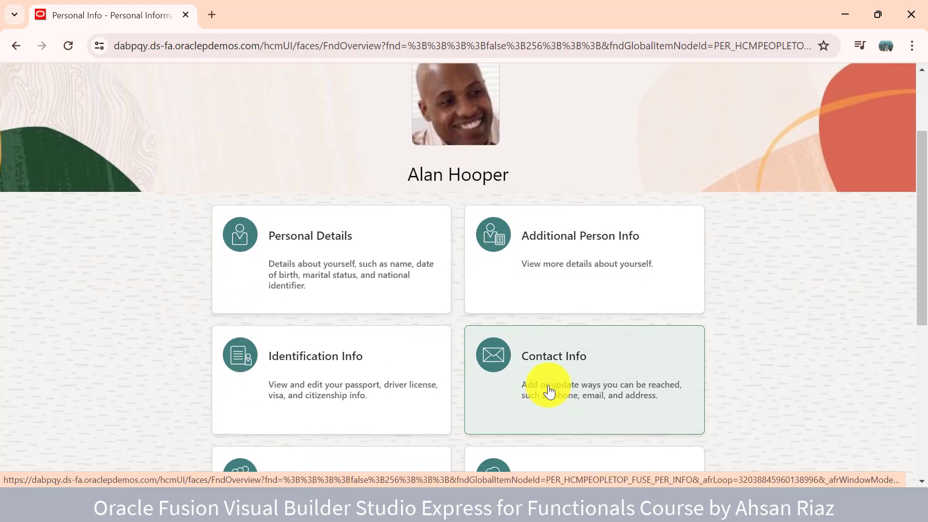
left_click(549, 392)
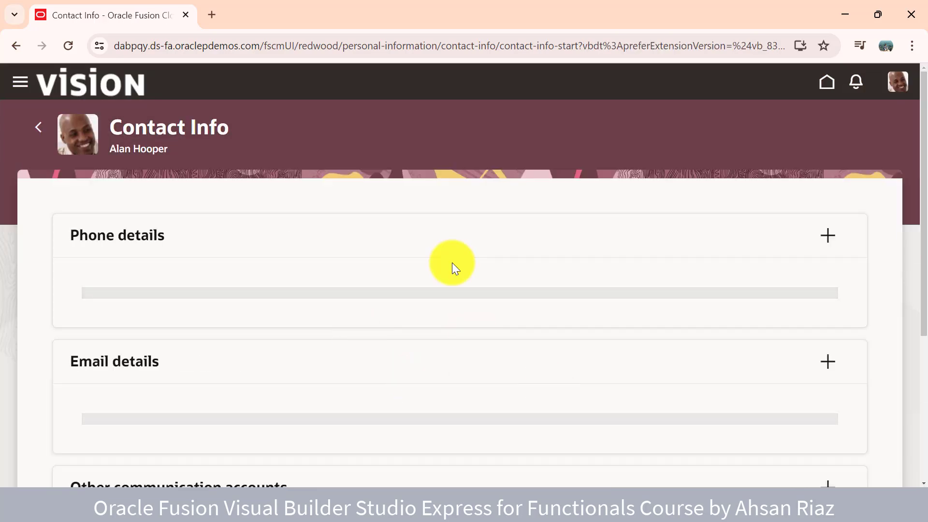
left_click(898, 90)
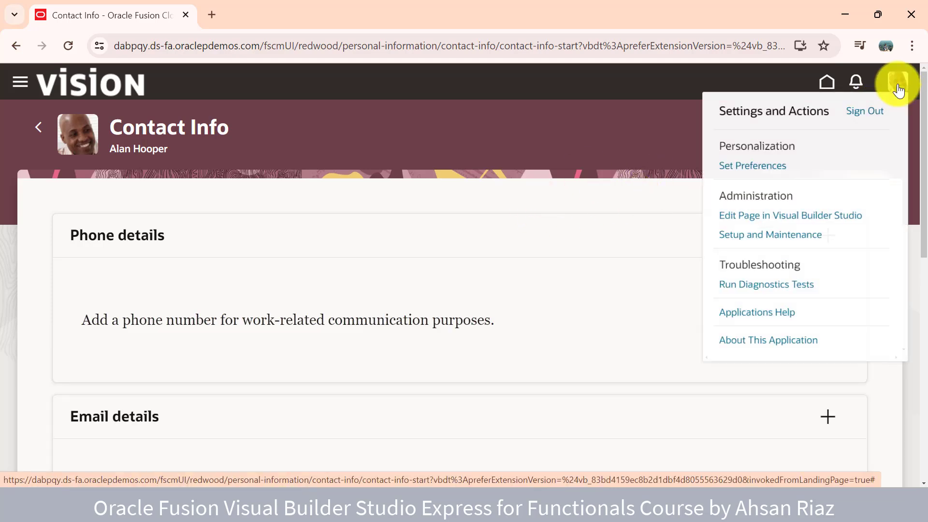
left_click(801, 223)
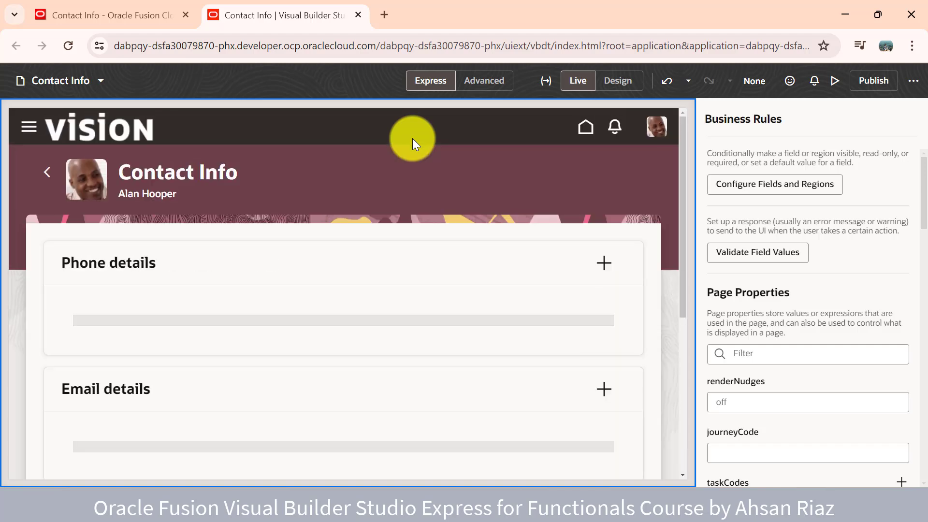
Compare the editor with the live Contact Info page, then close the list of pages
left_click(109, 13)
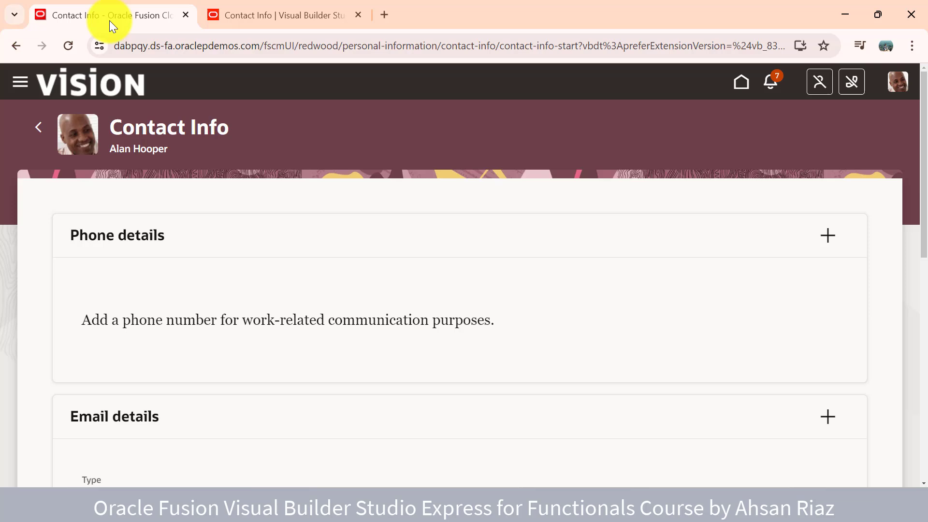
left_click(294, 6)
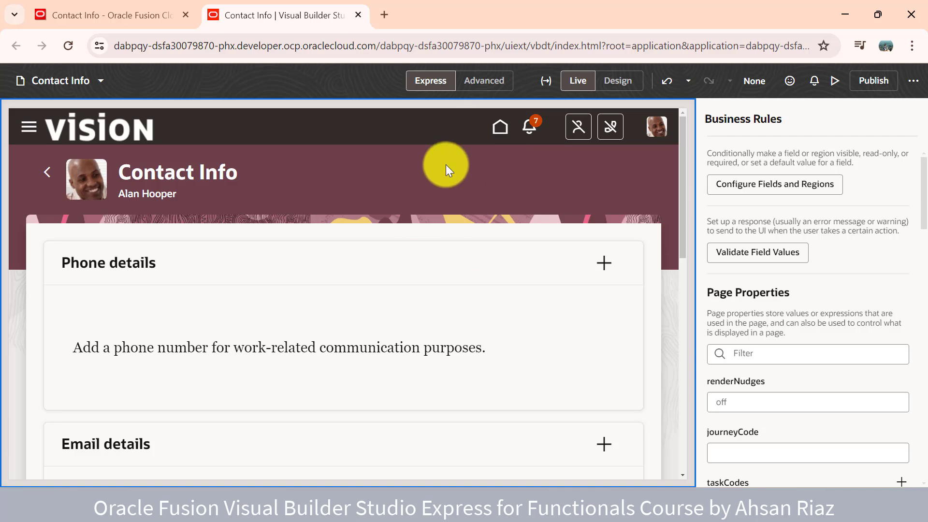
left_click(96, 84)
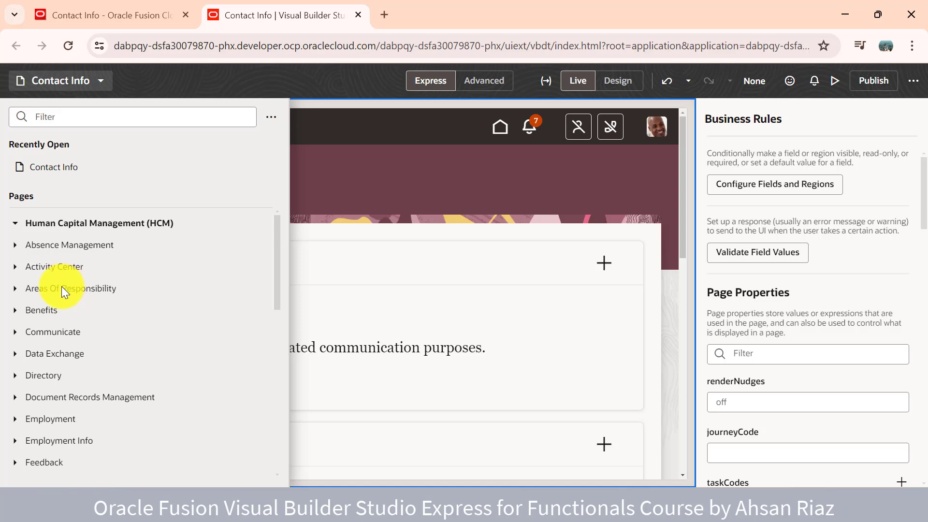
left_click(54, 14)
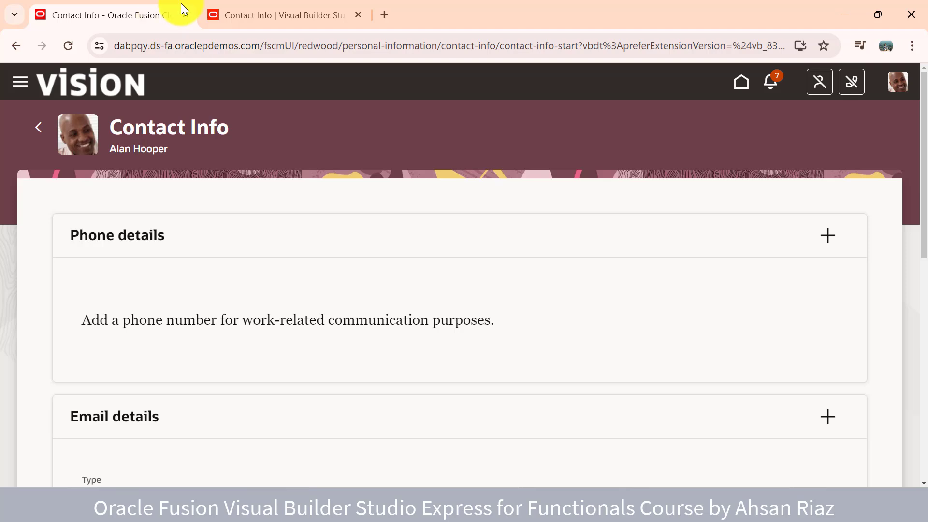
left_click(283, 4)
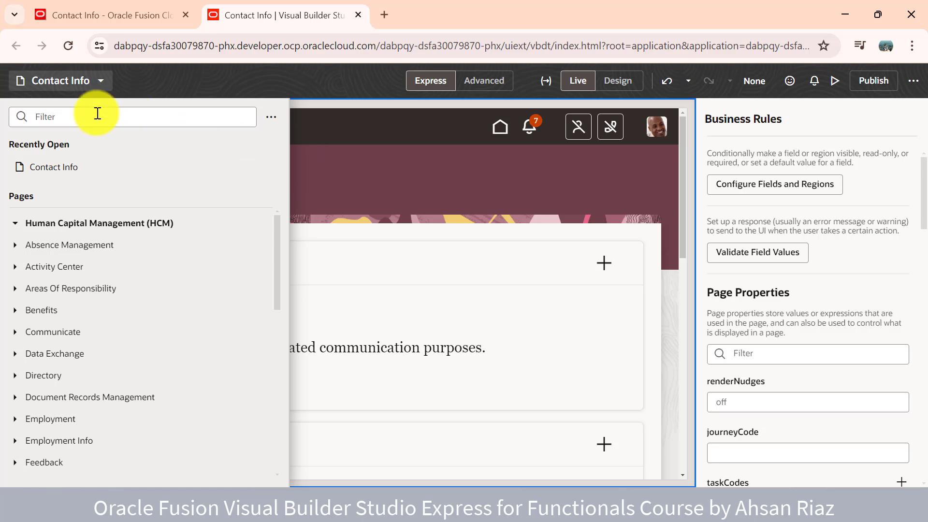
left_click(93, 90)
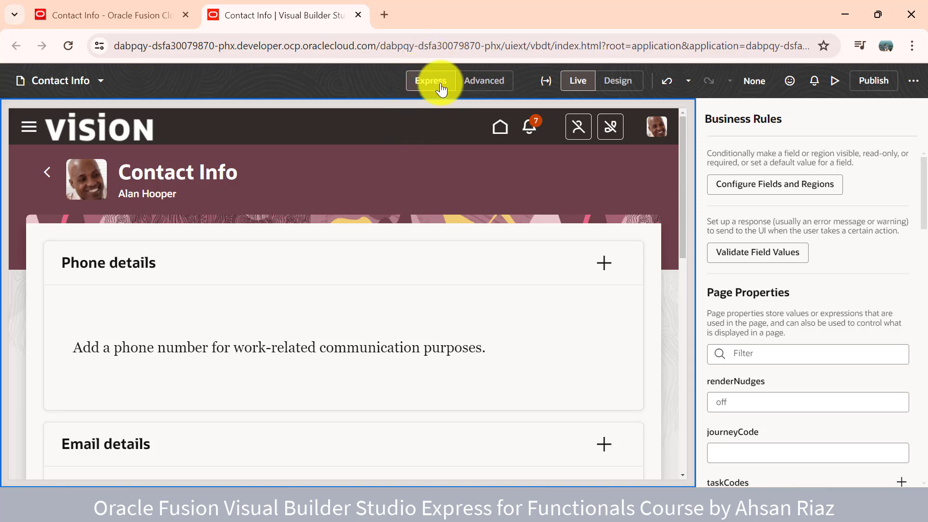
left_click(492, 83)
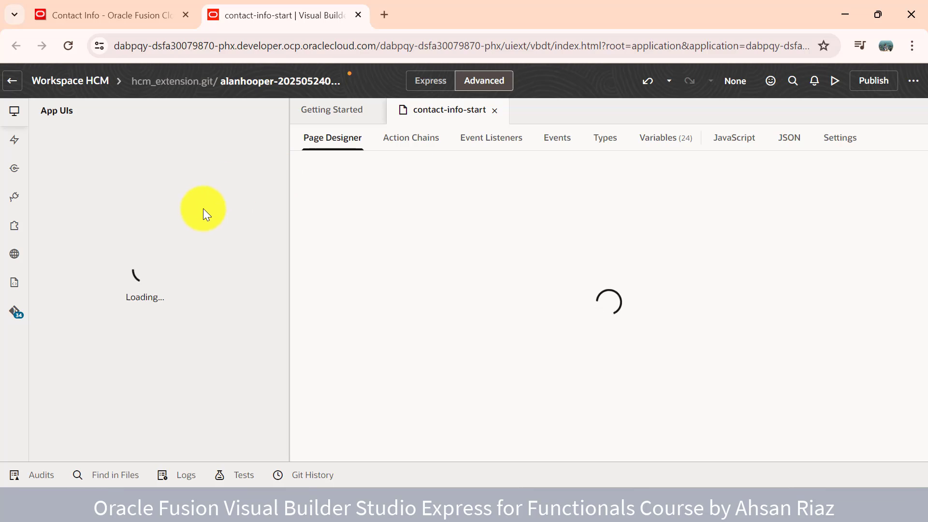
left_click(422, 85)
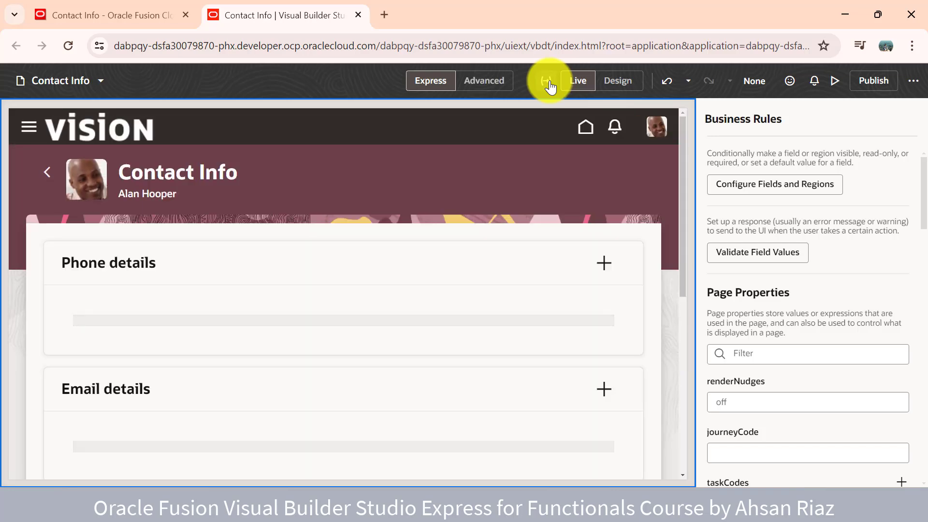
left_click(549, 83)
scroll(484, 260, "down", 2)
scroll(537, 219, "up", 1)
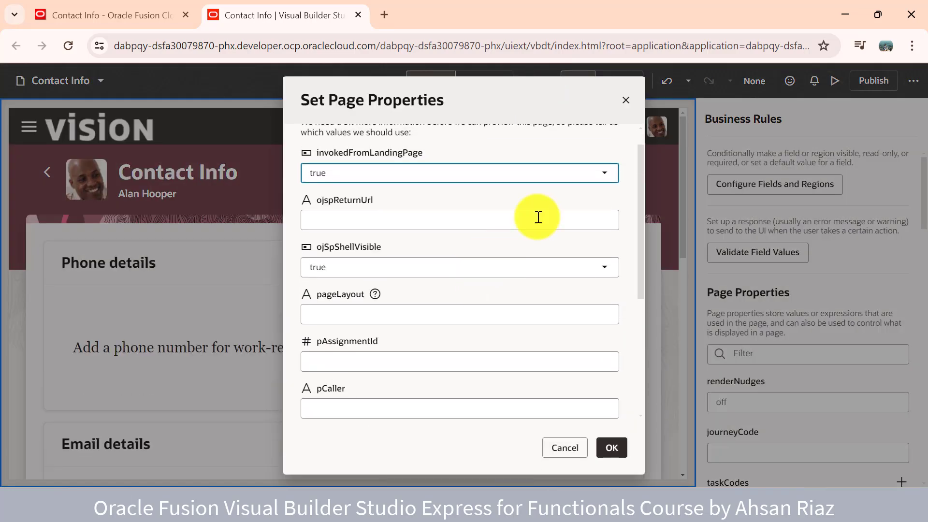
scroll(457, 387, "down", 5)
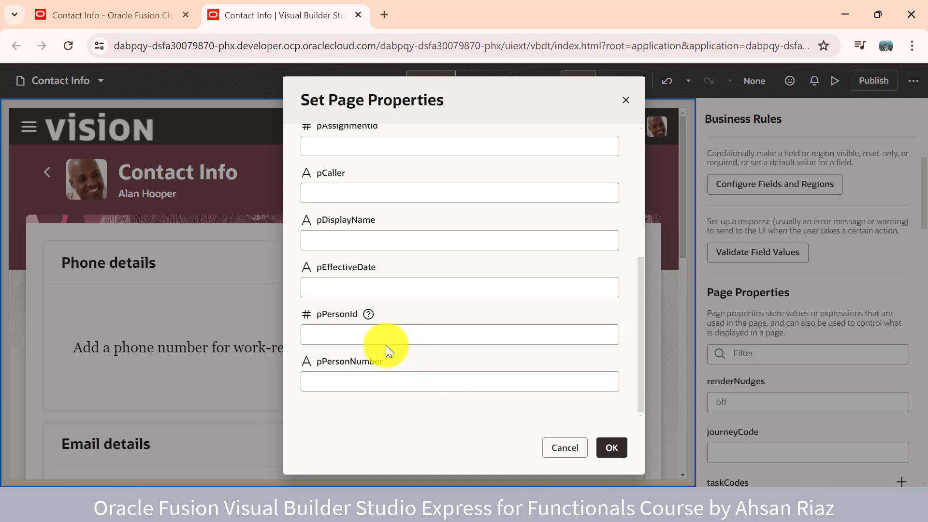
left_click(353, 337)
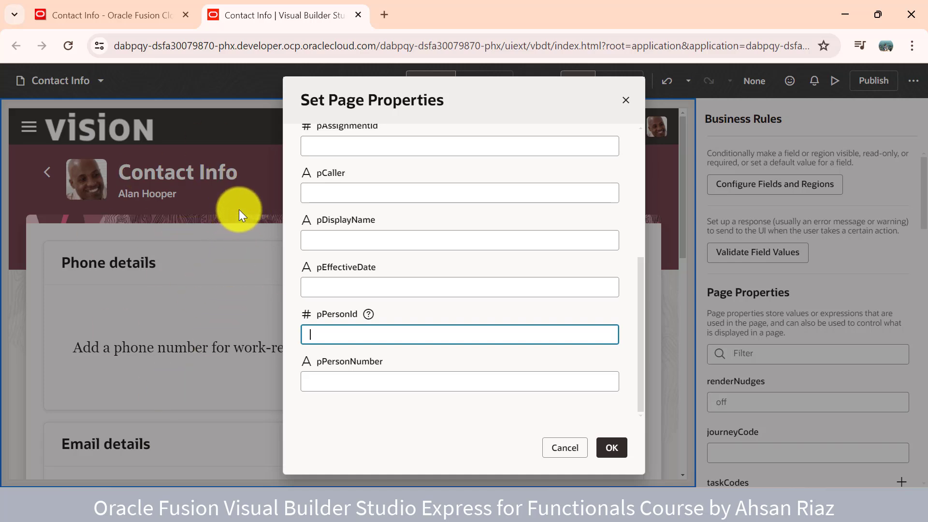
left_click(553, 443)
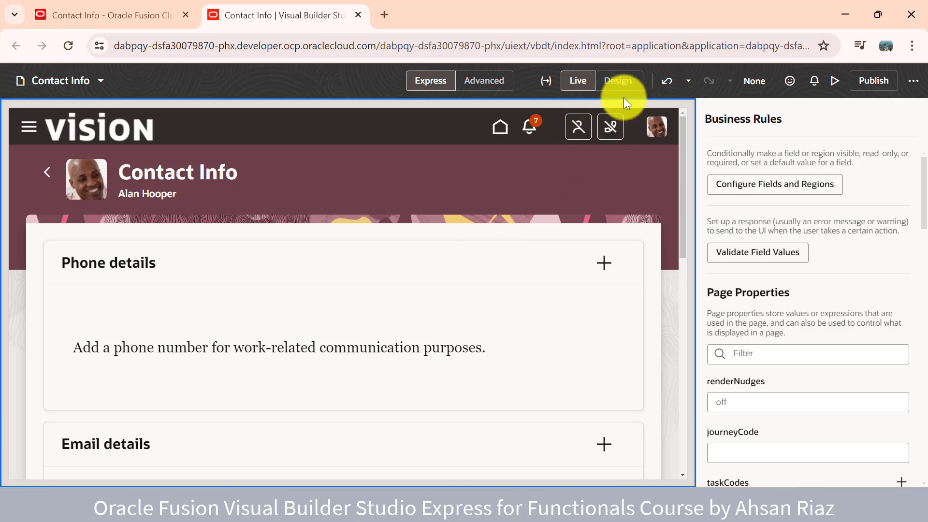
Toggle Design and Live modes, check the change history, and undo the showExperienceCard override
left_click(620, 80)
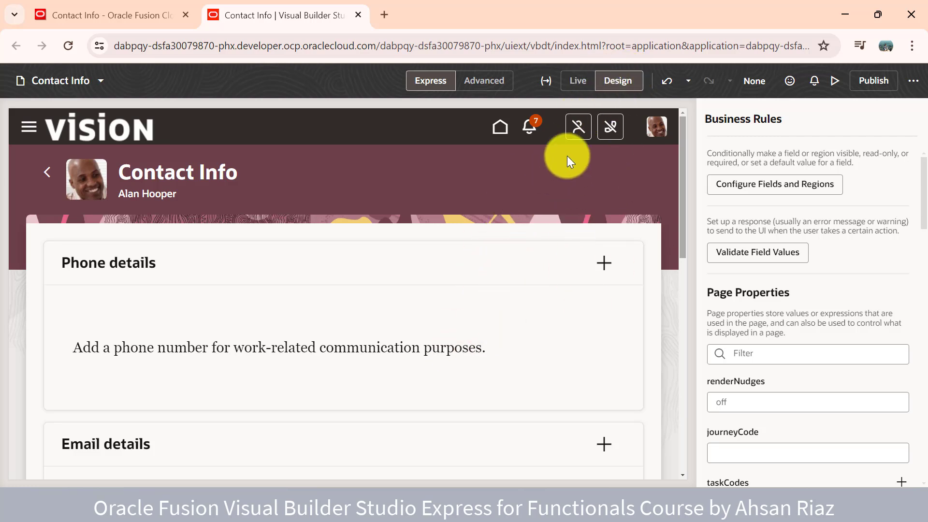
left_click(582, 81)
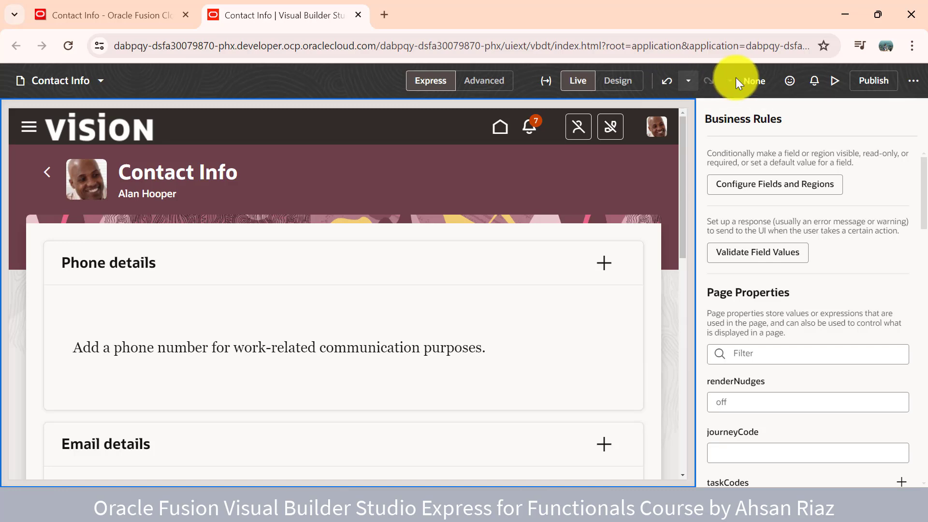
left_click(688, 82)
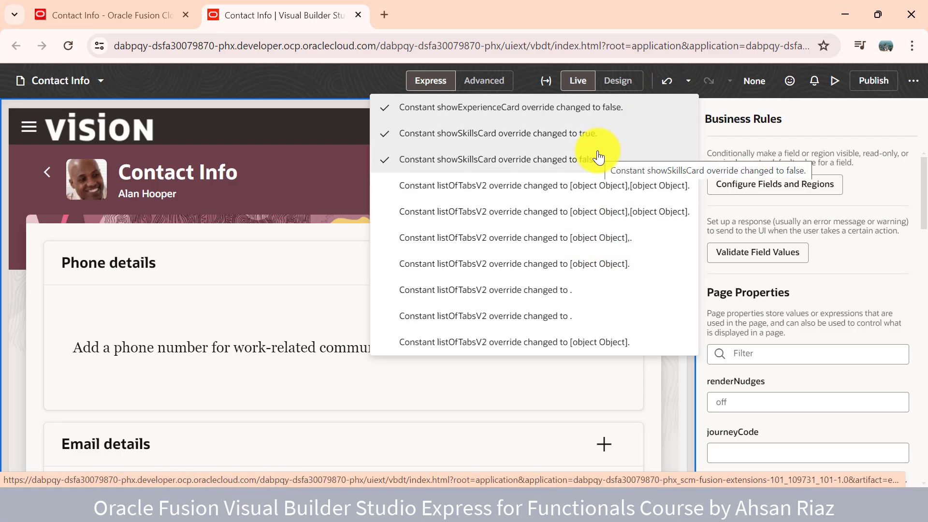
left_click(349, 83)
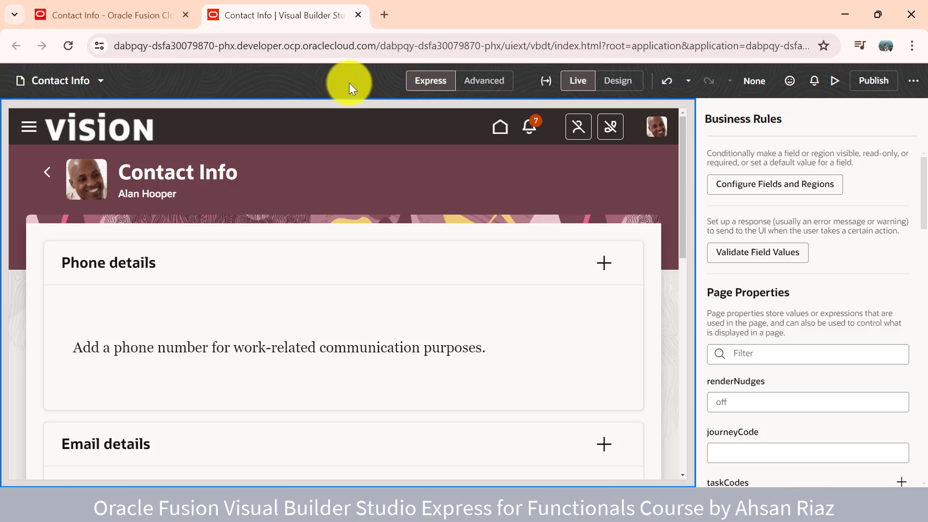
left_click(669, 90)
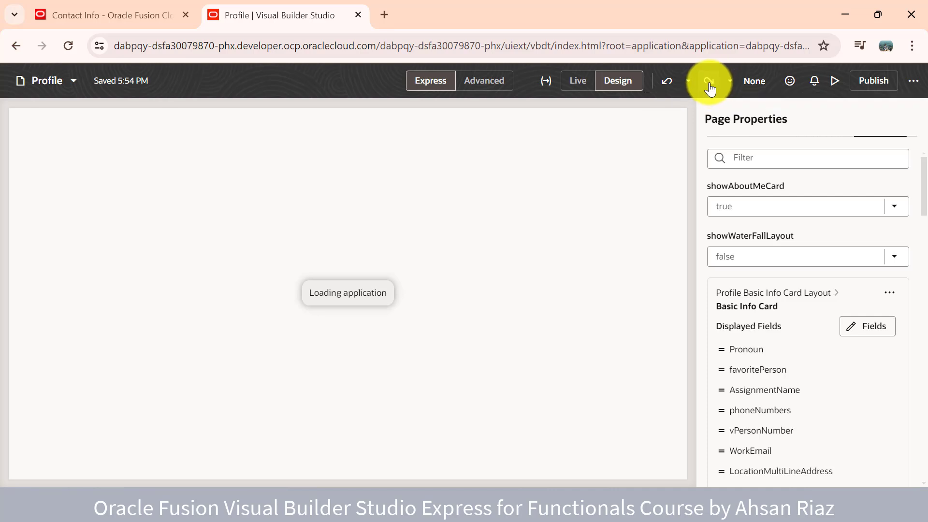
Redo the undone Profile page change and confirm the Sandbox stays at None
left_click(711, 82)
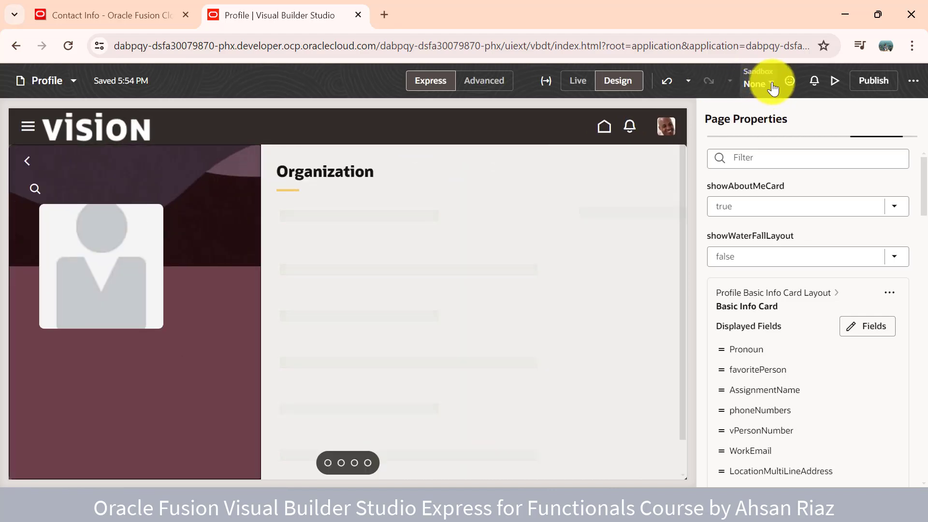
left_click(768, 87)
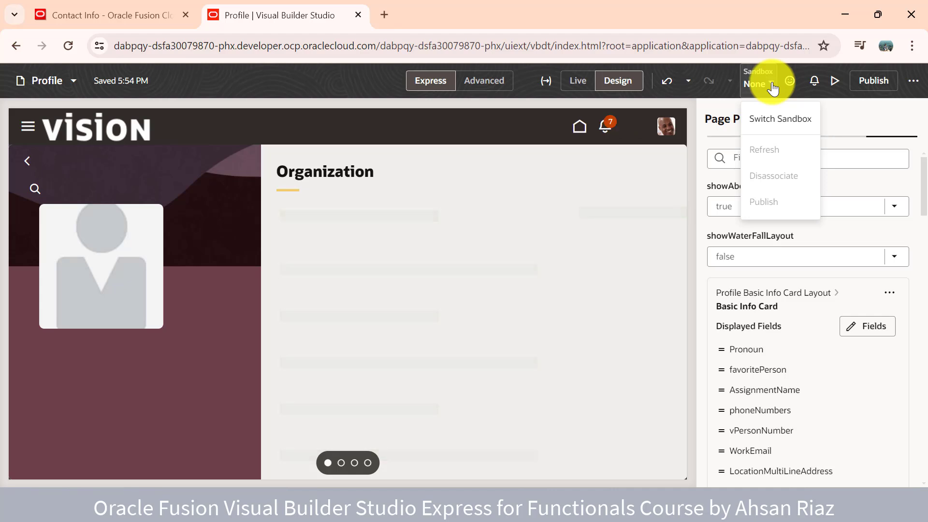
left_click(355, 73)
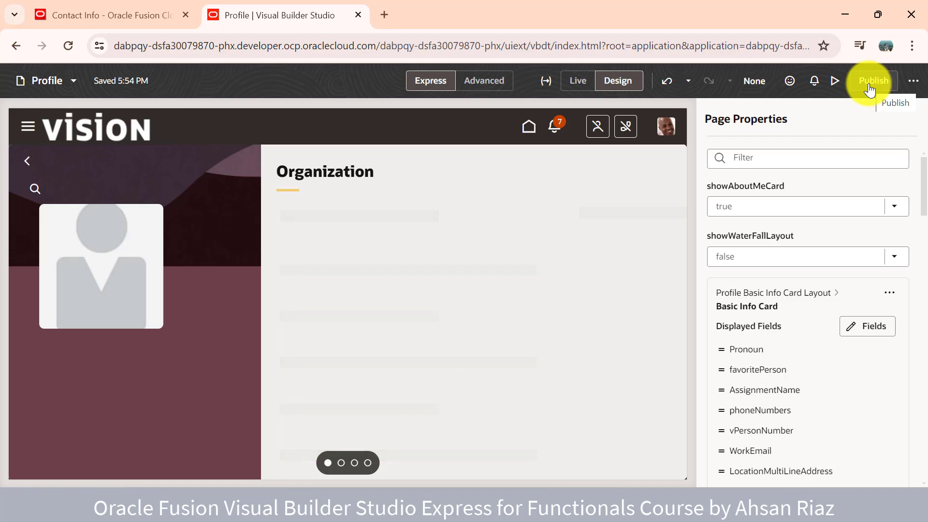
Preview the extended Profile page in a new tab and return to the Profile editor
left_click(838, 87)
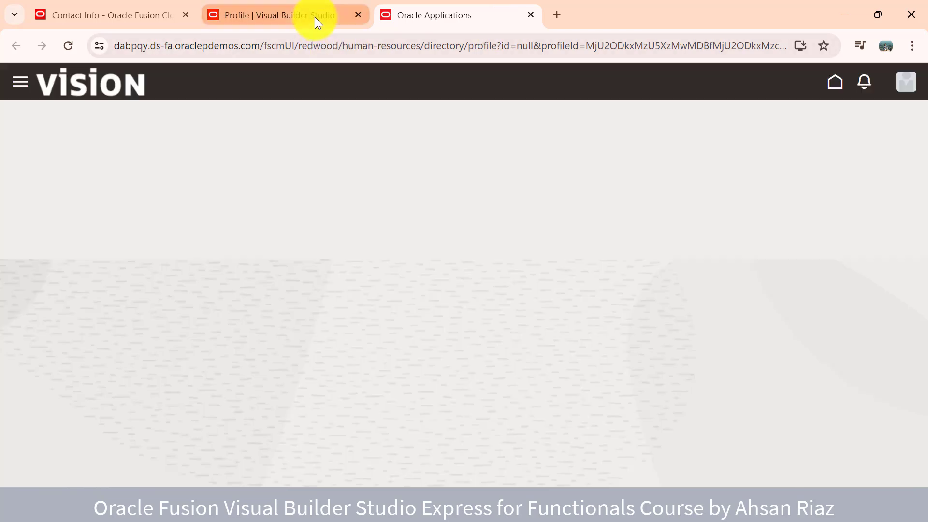
left_click(315, 16)
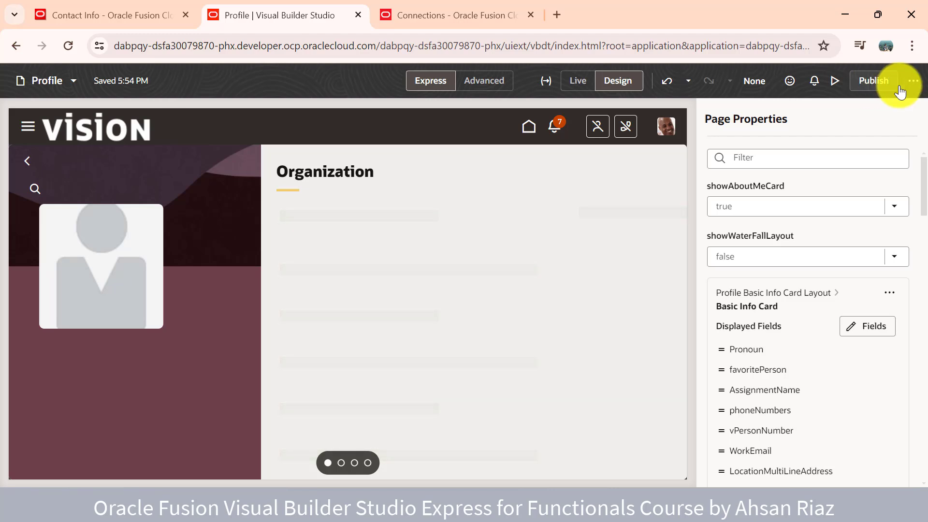
Share the application extension, copy its Application URL, and close the Share dialog
left_click(915, 82)
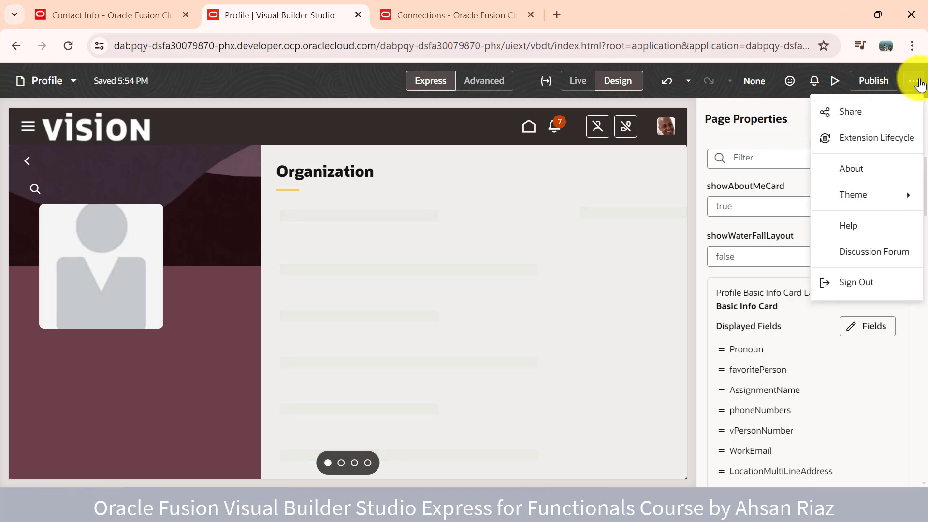
left_click(892, 115)
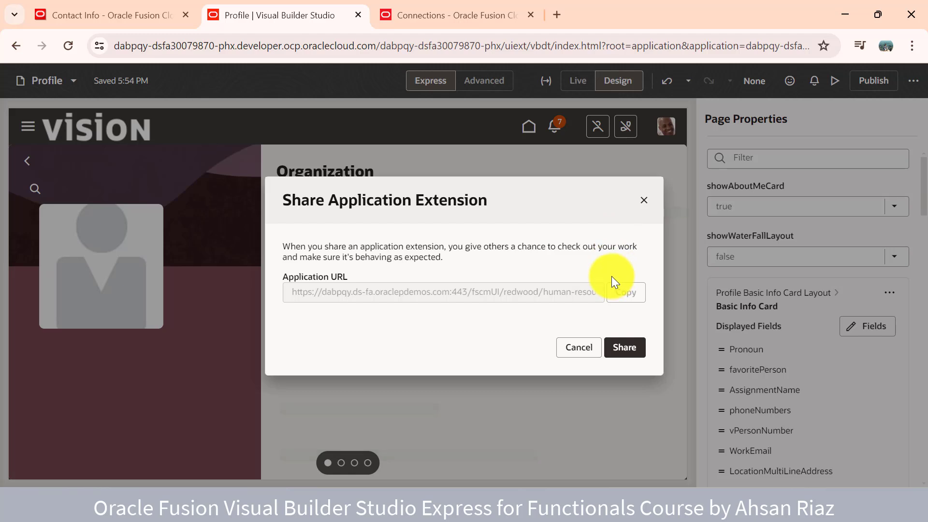
left_click(615, 349)
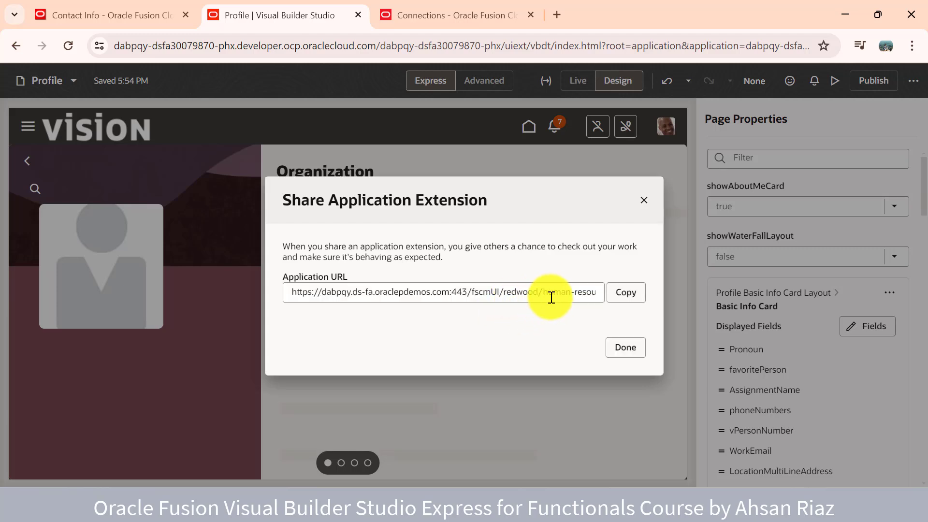
left_click(556, 295)
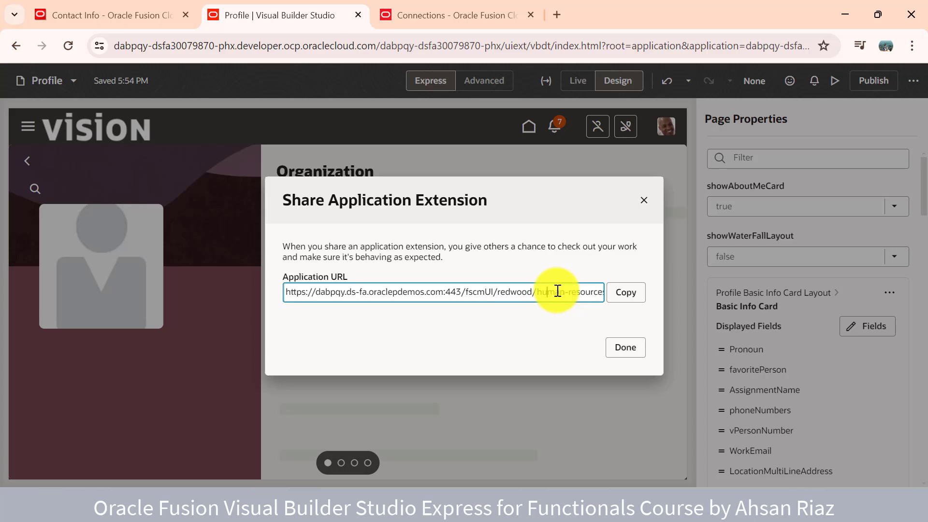
left_click(617, 294)
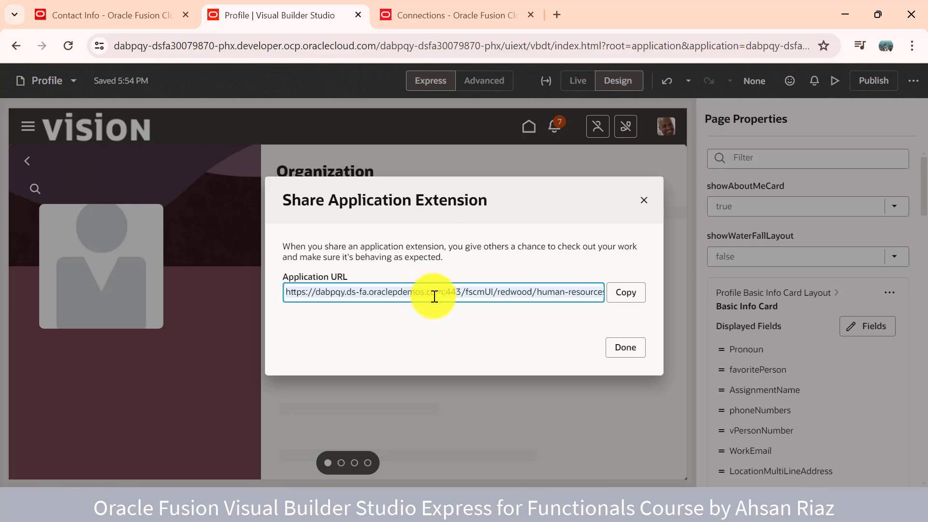
left_click(642, 201)
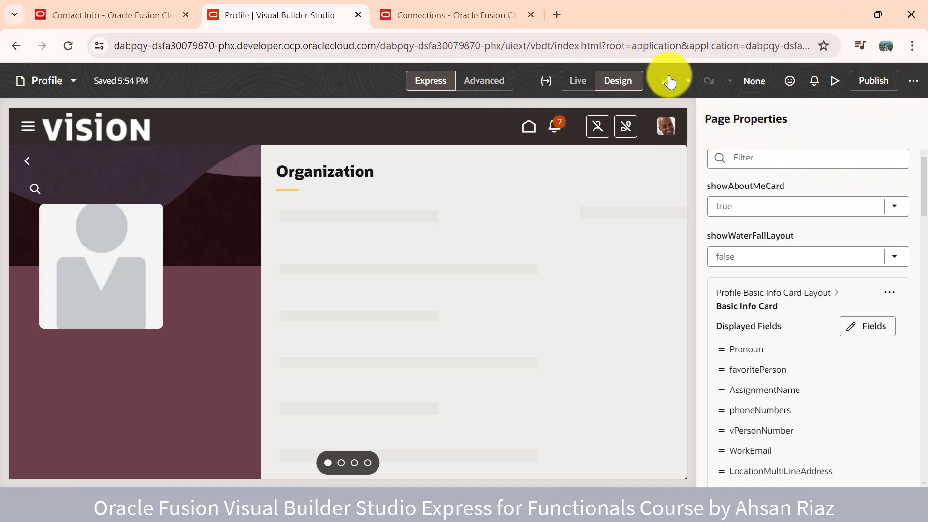
Close the Profile editor and relaunch Contact Info in Visual Builder Studio via Edit Page
left_click(357, 15)
left_click(96, 15)
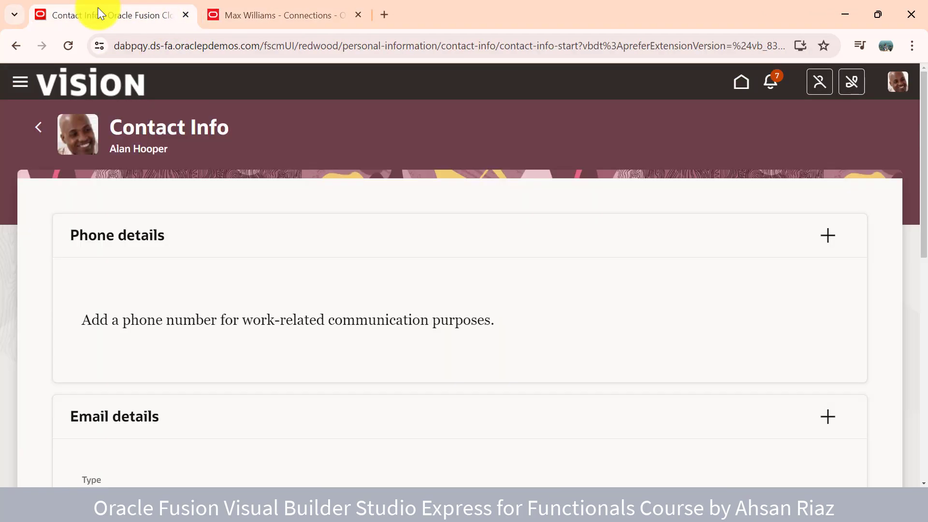
left_click(896, 83)
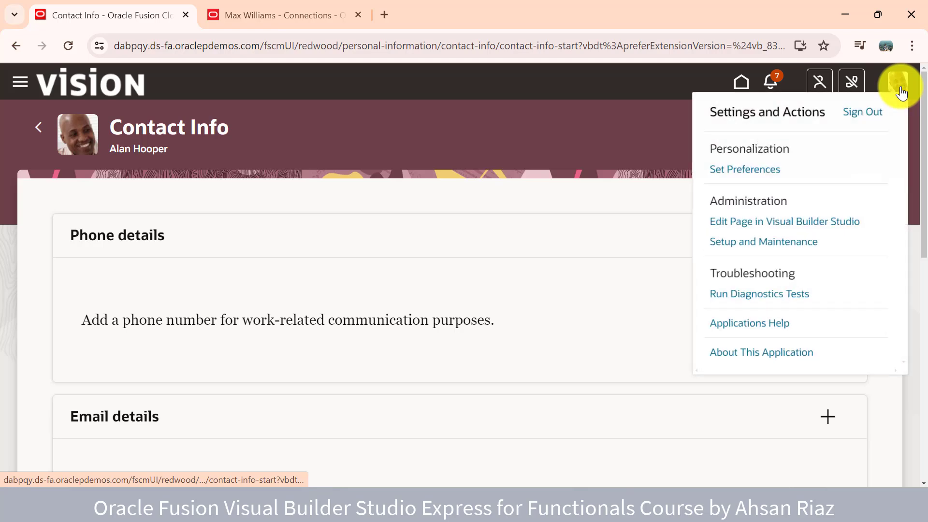
left_click(773, 226)
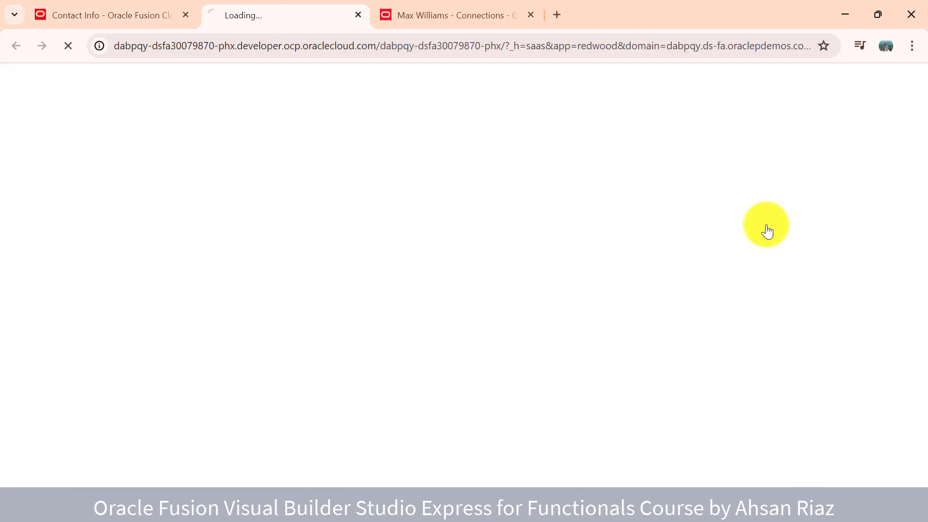
left_click(531, 15)
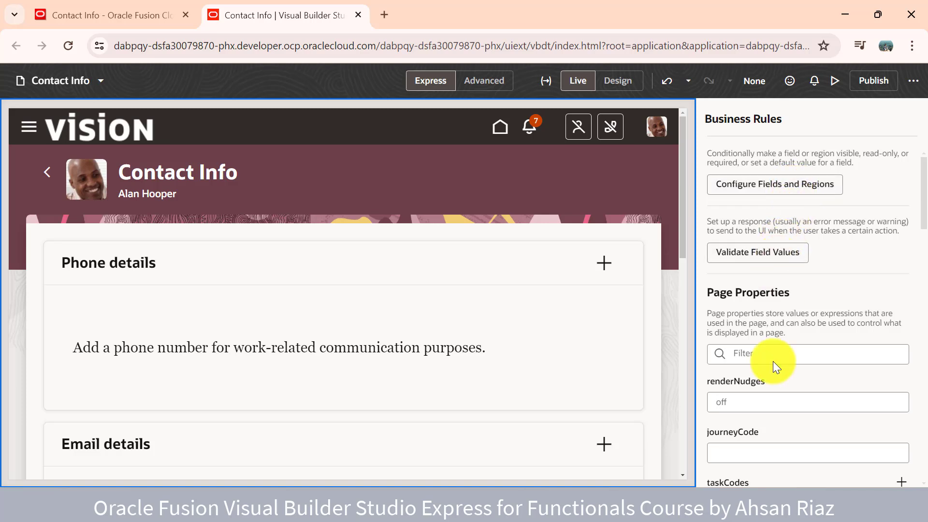
scroll(773, 361, "down", 6)
scroll(773, 361, "down", 6)
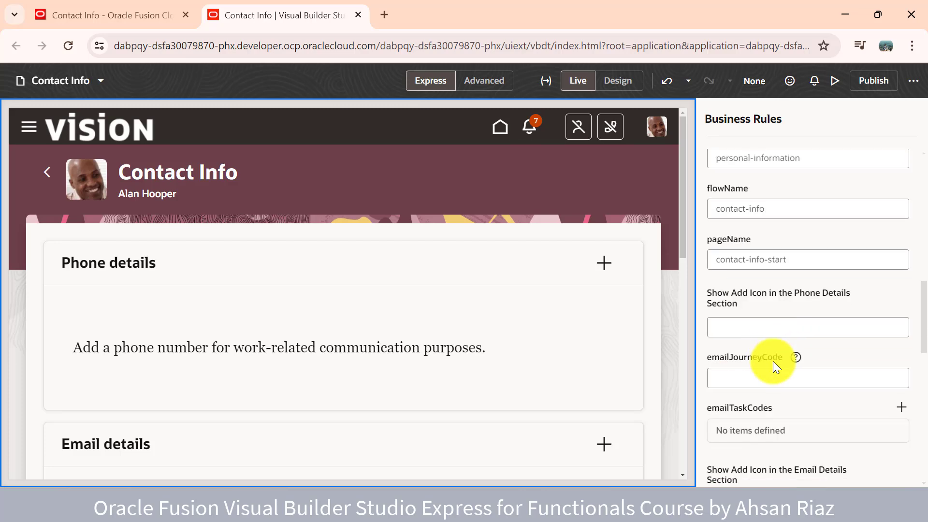
scroll(773, 361, "up", 12)
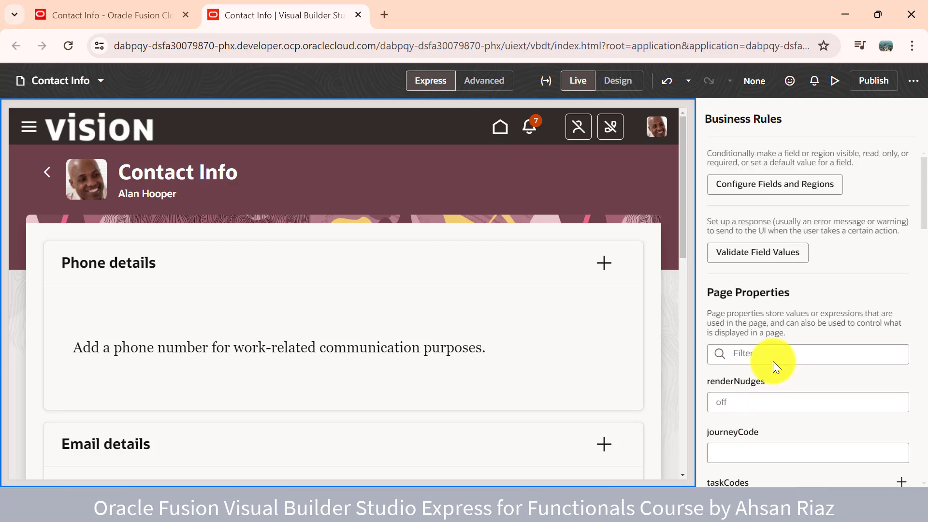